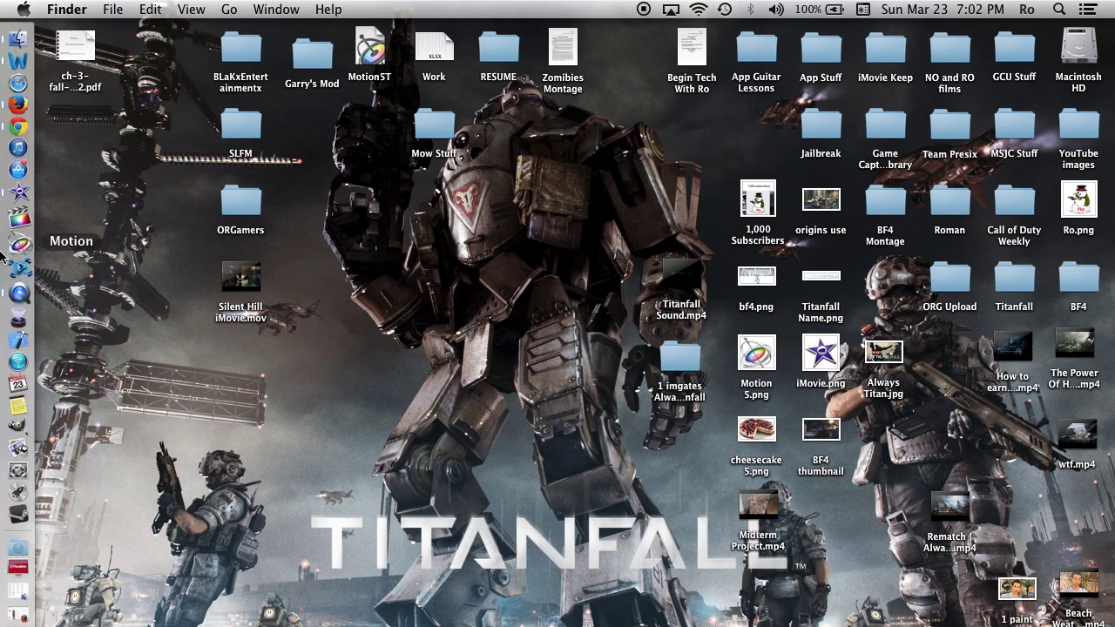
# Step: Launch iMovie, restore its window and select the iMovie Tutorials project
pyautogui.click(18, 200)
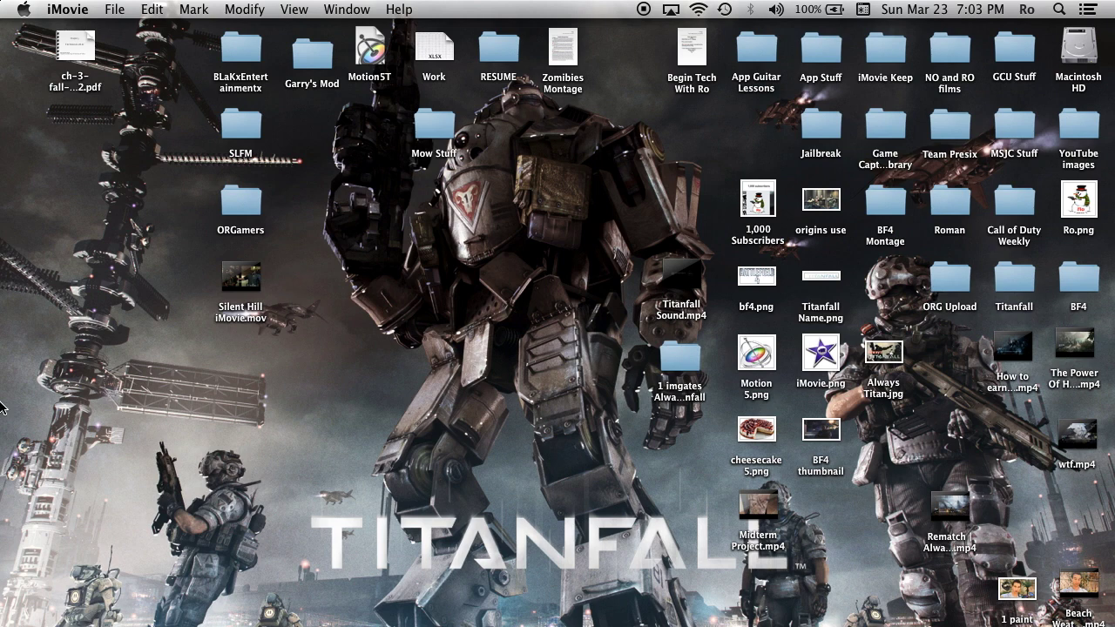
pyautogui.click(17, 605)
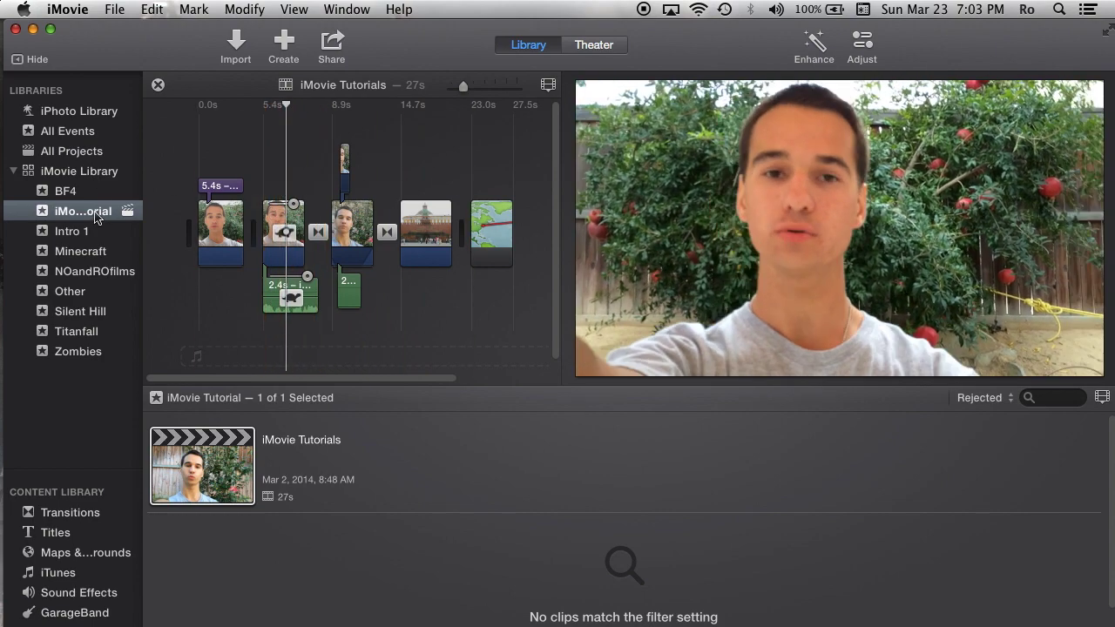
pyautogui.click(213, 453)
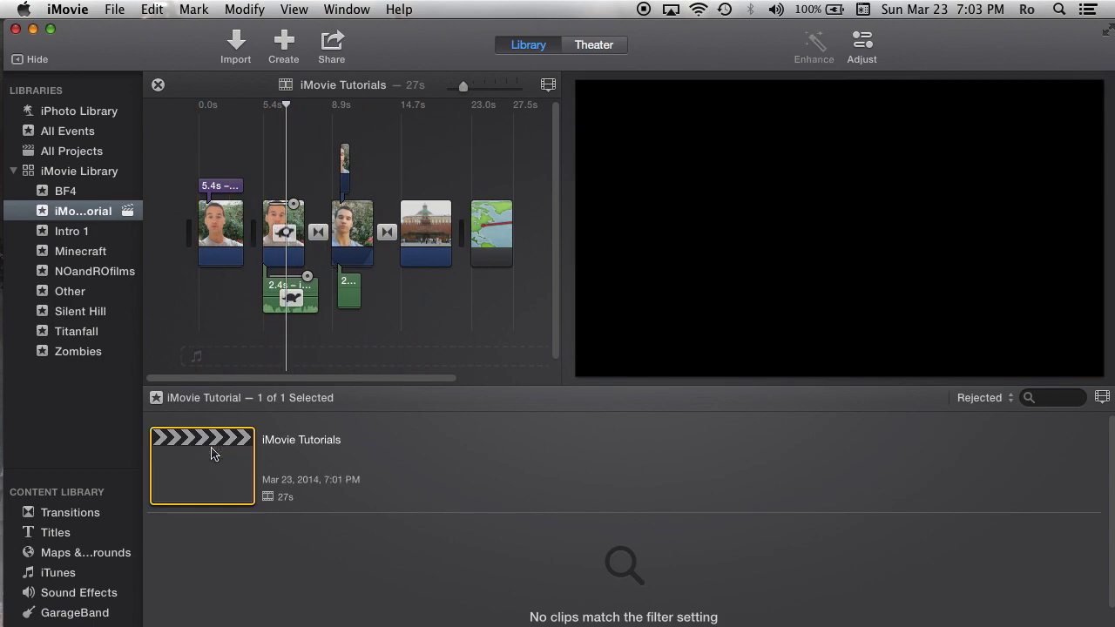
# Step: Delete every clip after the first one from the timeline, including the attached overlay and audio clips, and confirm the deletion
pyautogui.moveTo(267, 142); pyautogui.dragTo(462, 327)
pyautogui.moveTo(160, 140); pyautogui.dragTo(106, 140)
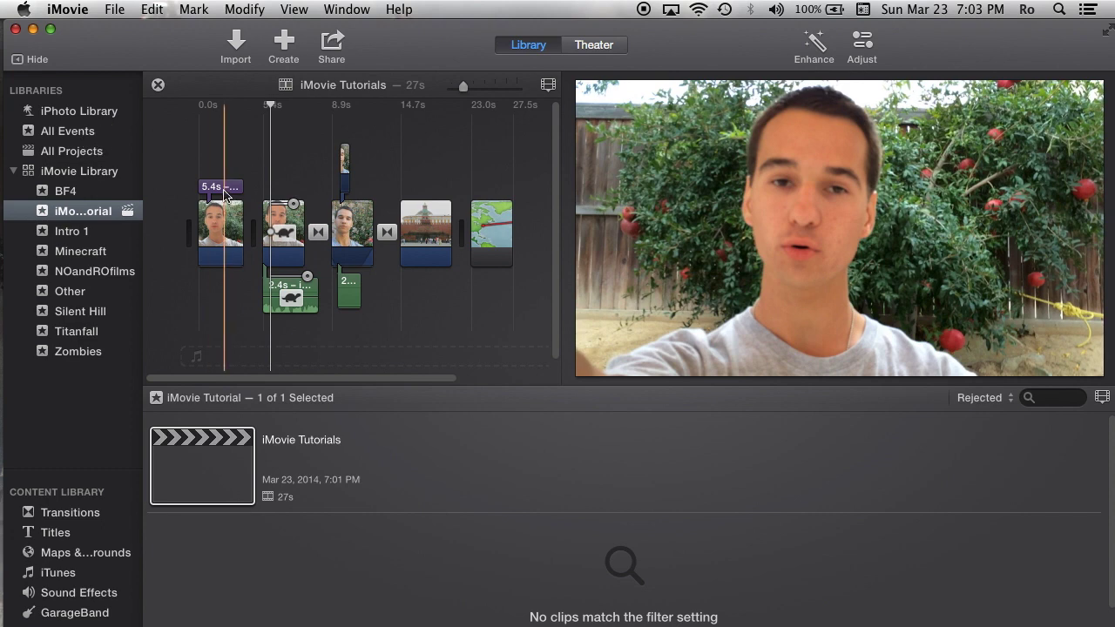
pyautogui.moveTo(269, 162); pyautogui.dragTo(280, 301)
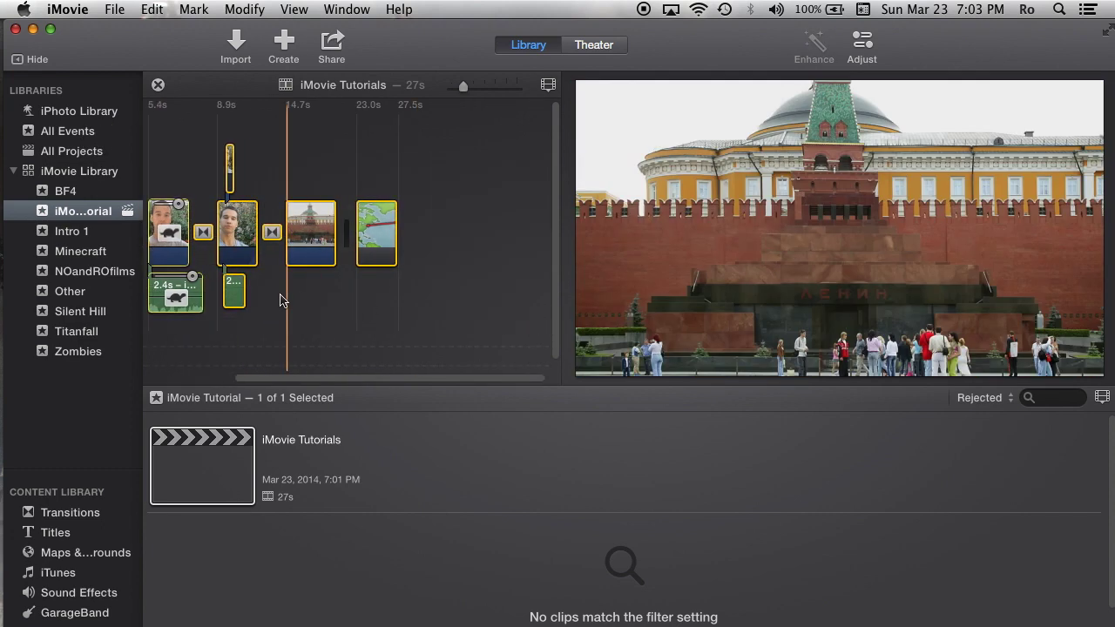
pyautogui.press('super+BackSpace')
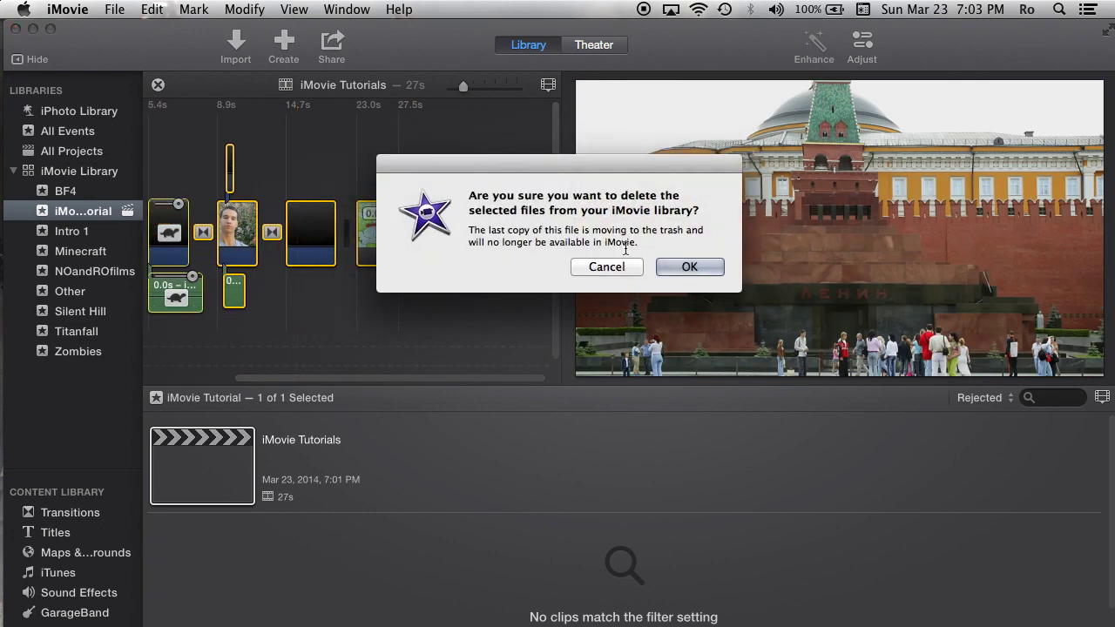
pyautogui.press('Return')
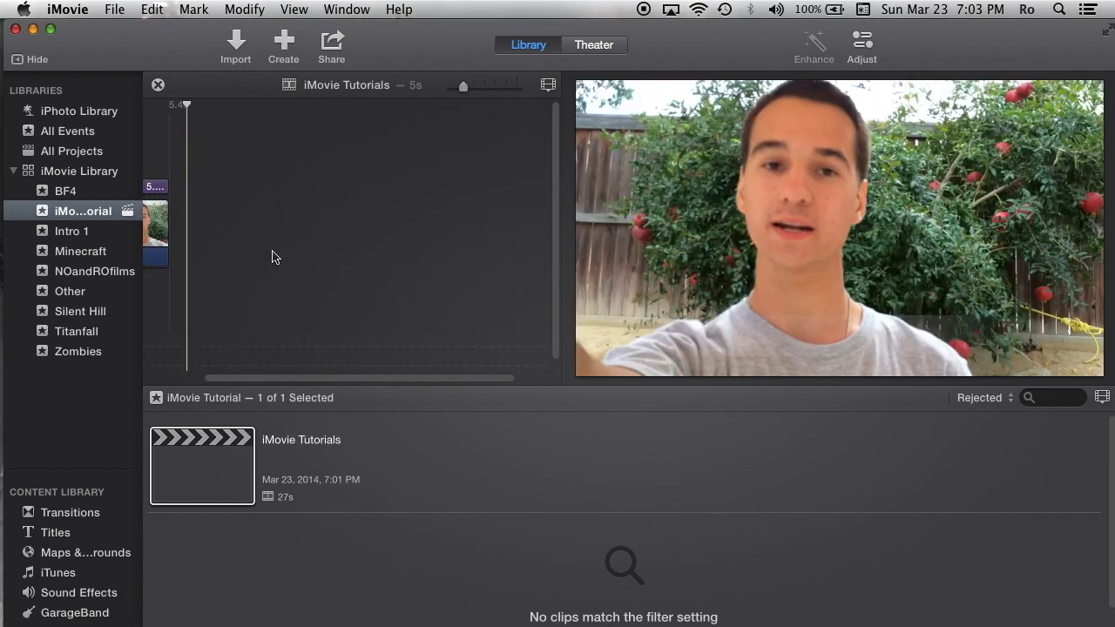
# Step: Extend the remaining clip to 14.2 s and move the NOandROfilms title to the clip's start
pyautogui.moveTo(324, 378); pyautogui.dragTo(194, 299)
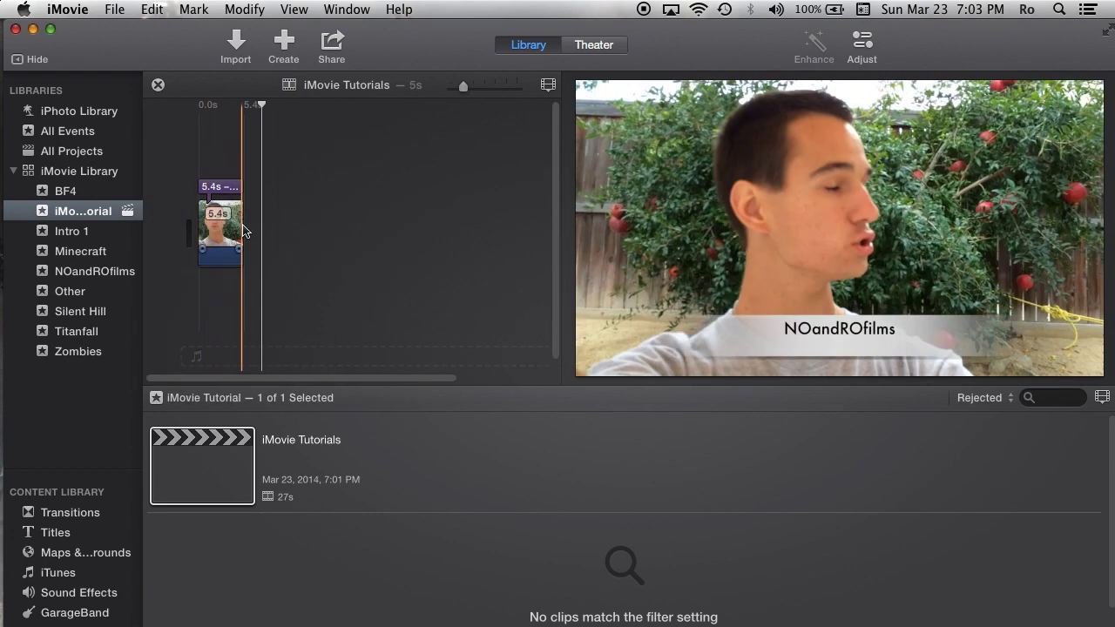
pyautogui.moveTo(239, 225); pyautogui.dragTo(490, 224)
pyautogui.moveTo(203, 222); pyautogui.dragTo(262, 222)
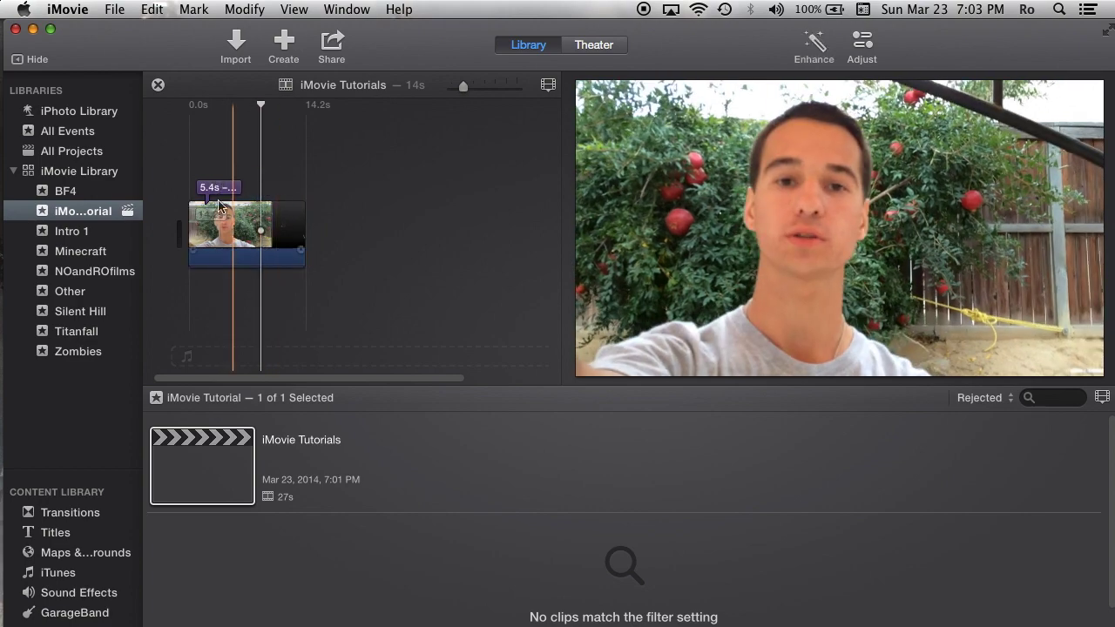
pyautogui.click(230, 189)
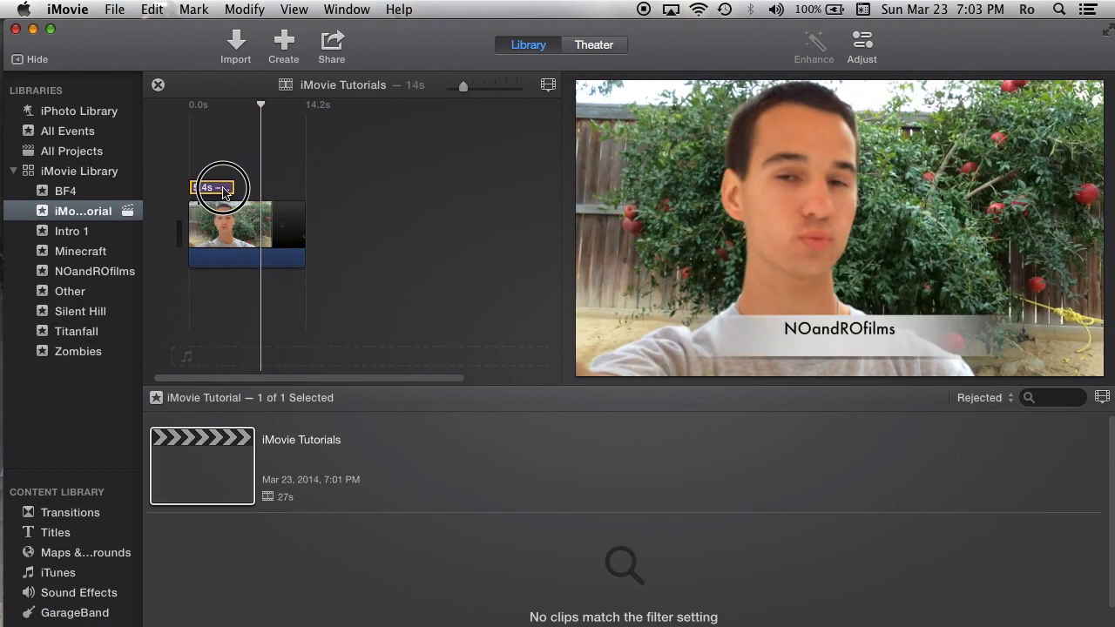
pyautogui.click(246, 225)
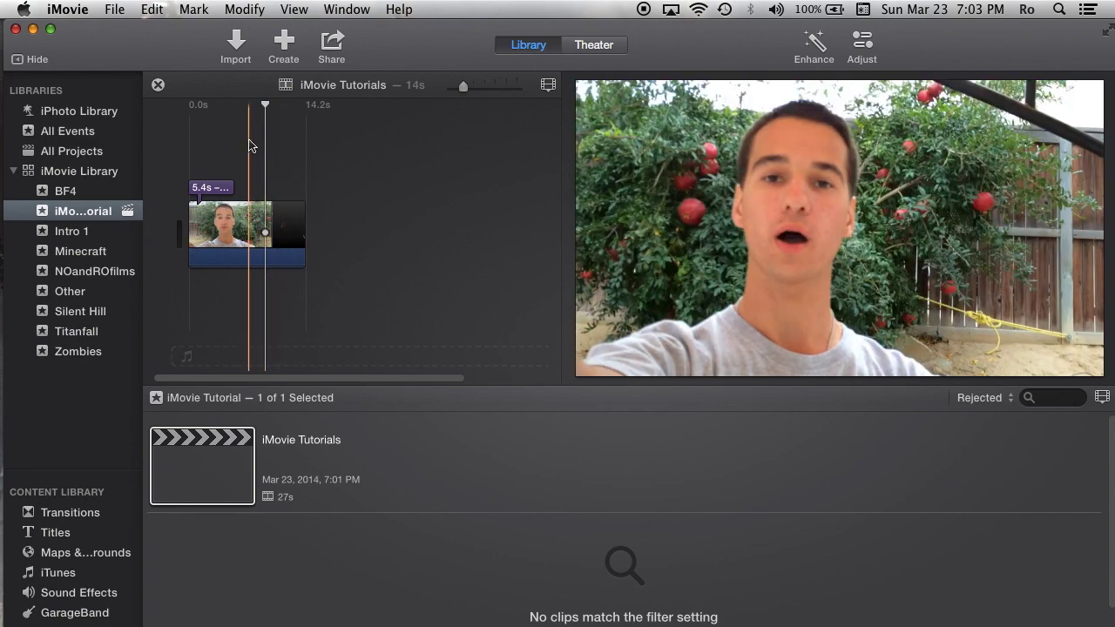
# Step: Try splitting the clip at a point after the title's end, and undo the split
pyautogui.click(247, 142)
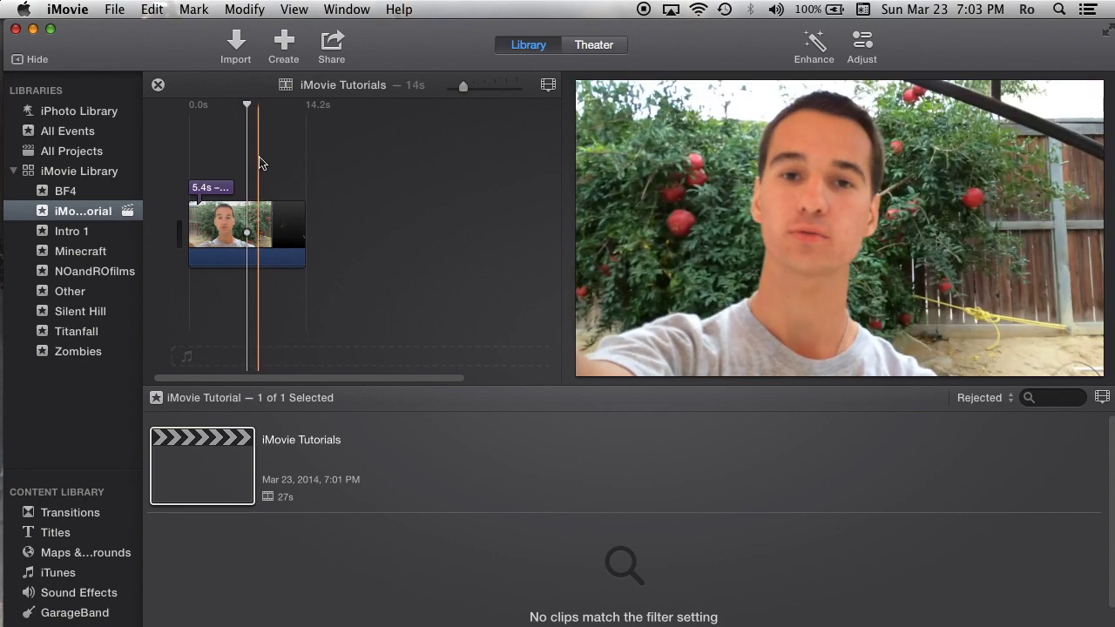
pyautogui.click(207, 155)
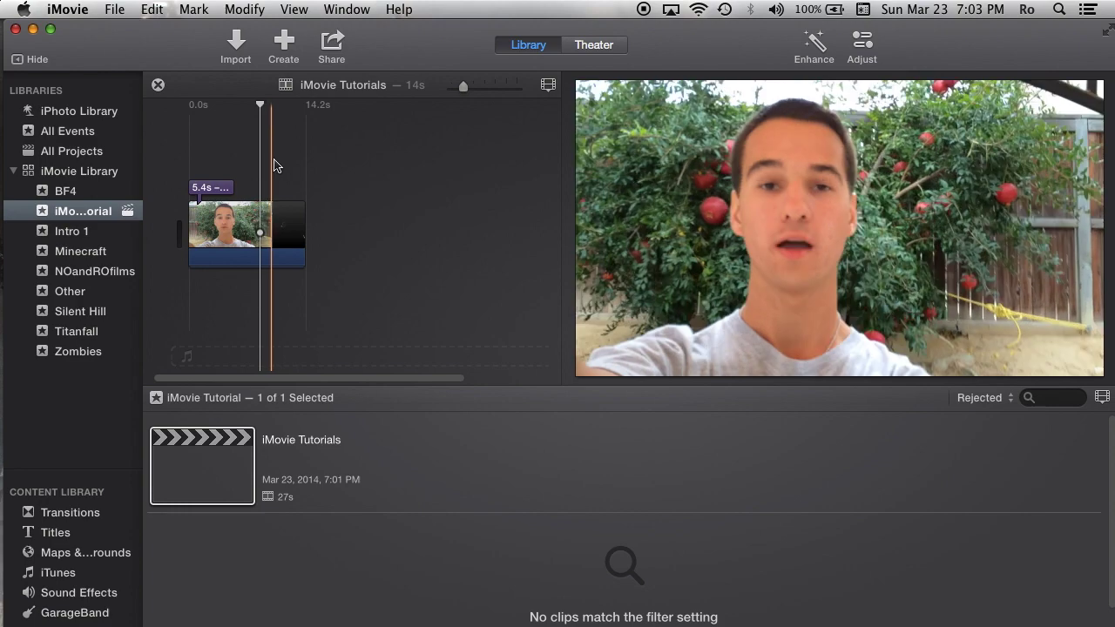
pyautogui.click(264, 167)
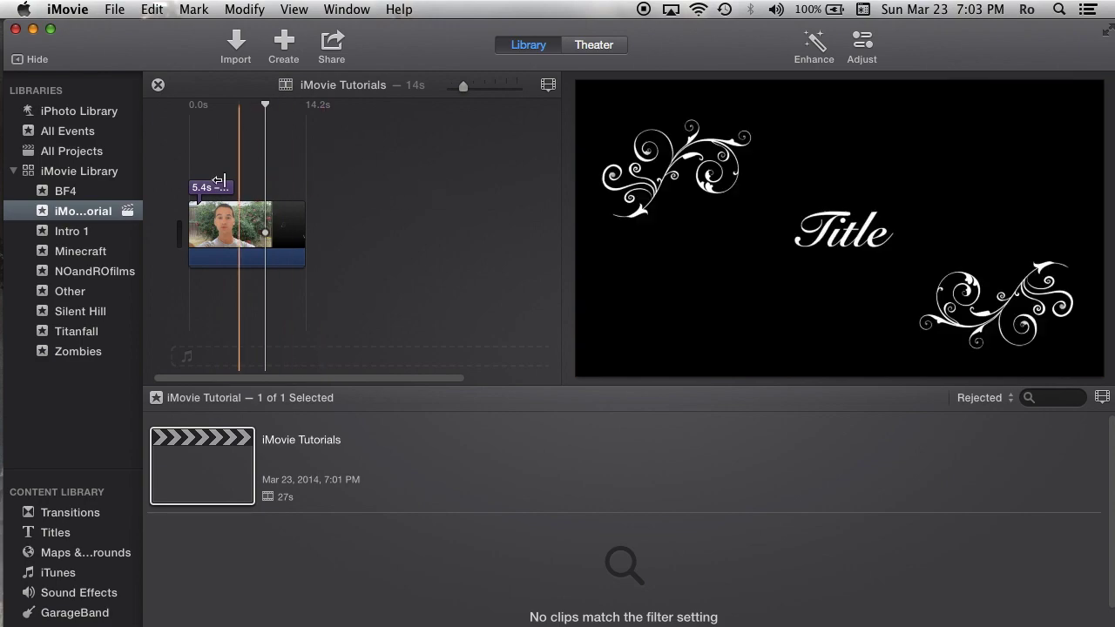
pyautogui.click(204, 165)
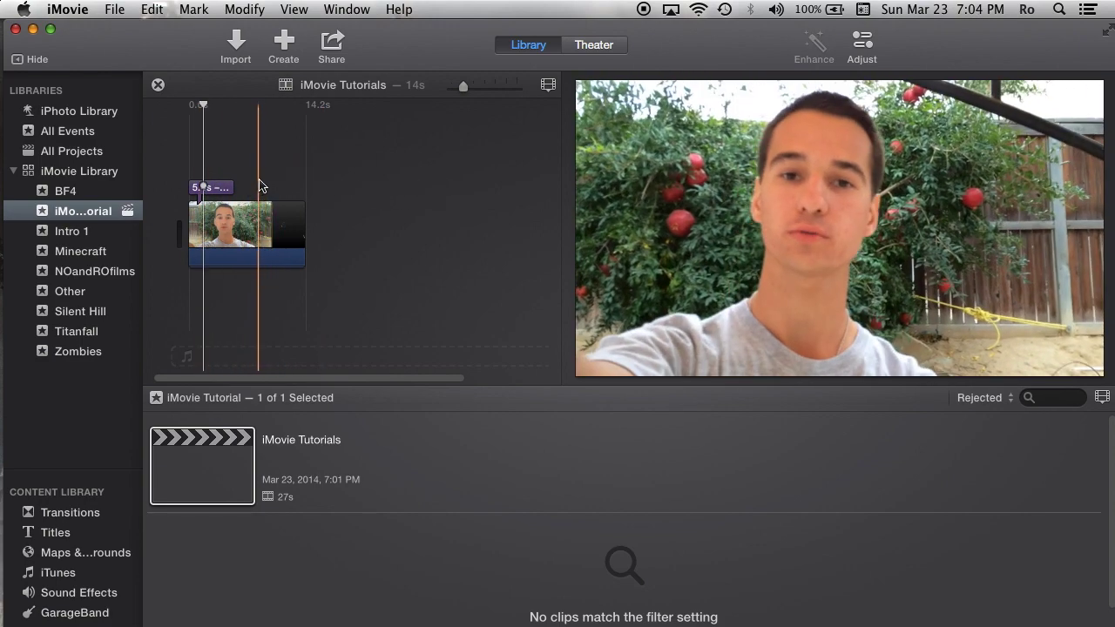
pyautogui.press('super+b')
pyautogui.moveTo(277, 222); pyautogui.dragTo(304, 228)
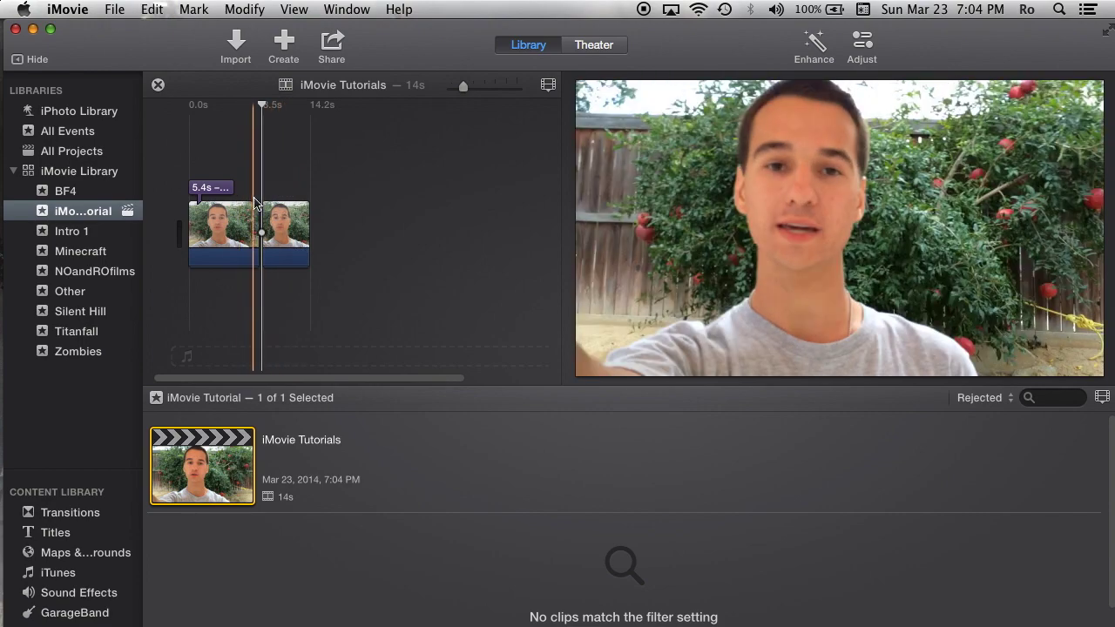
pyautogui.press('super+t')
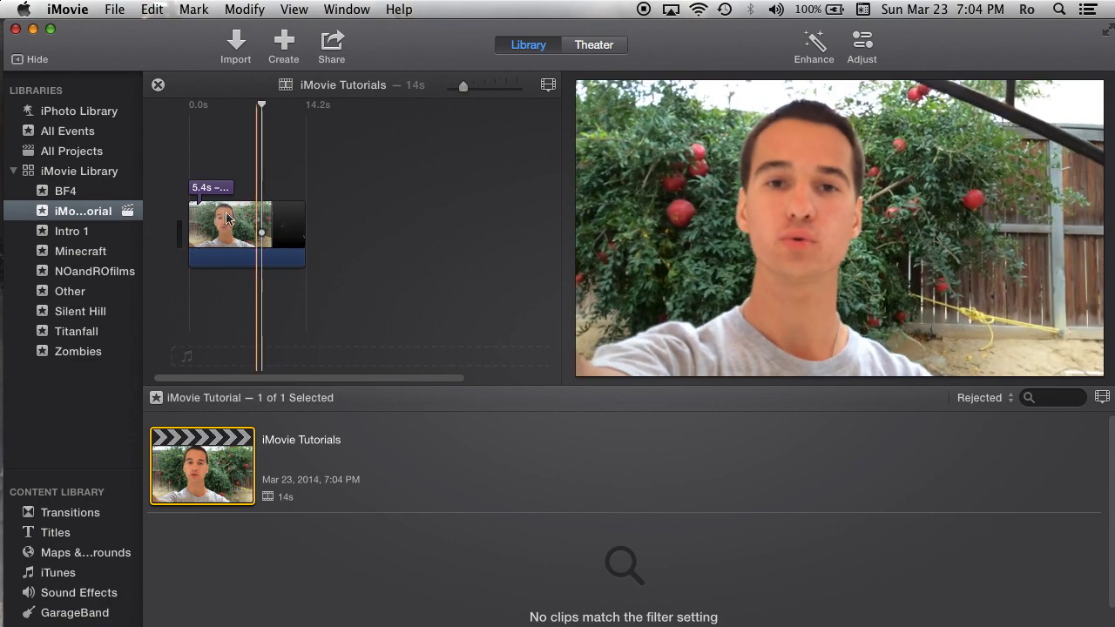
# Step: Try splitting the clip at 2.7 s and deleting its second part, and undo both edits
pyautogui.click(250, 174)
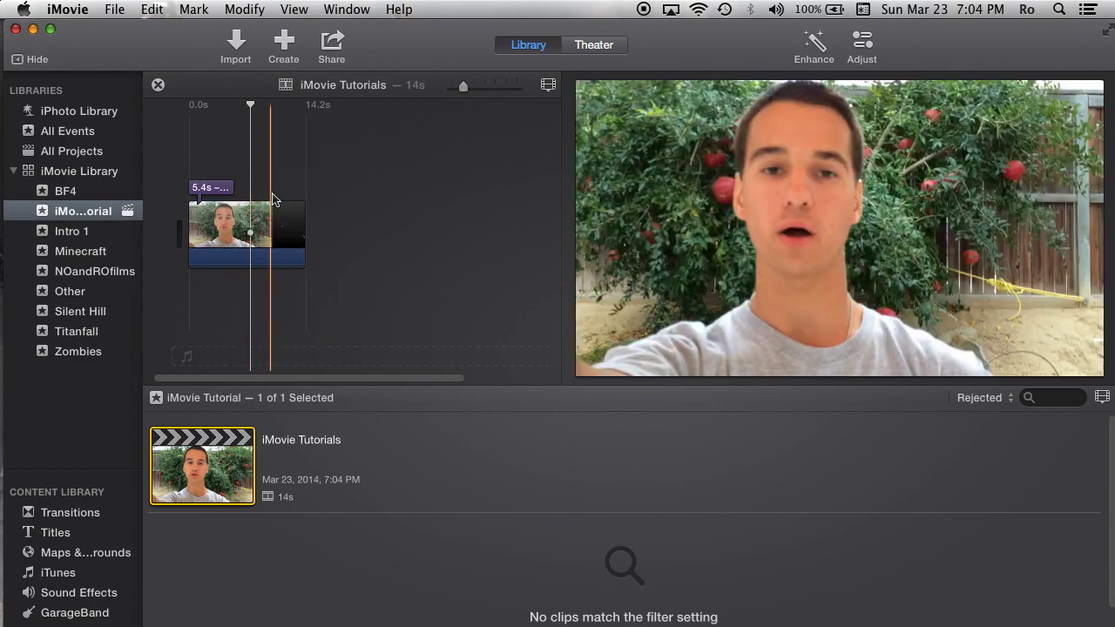
pyautogui.click(258, 202)
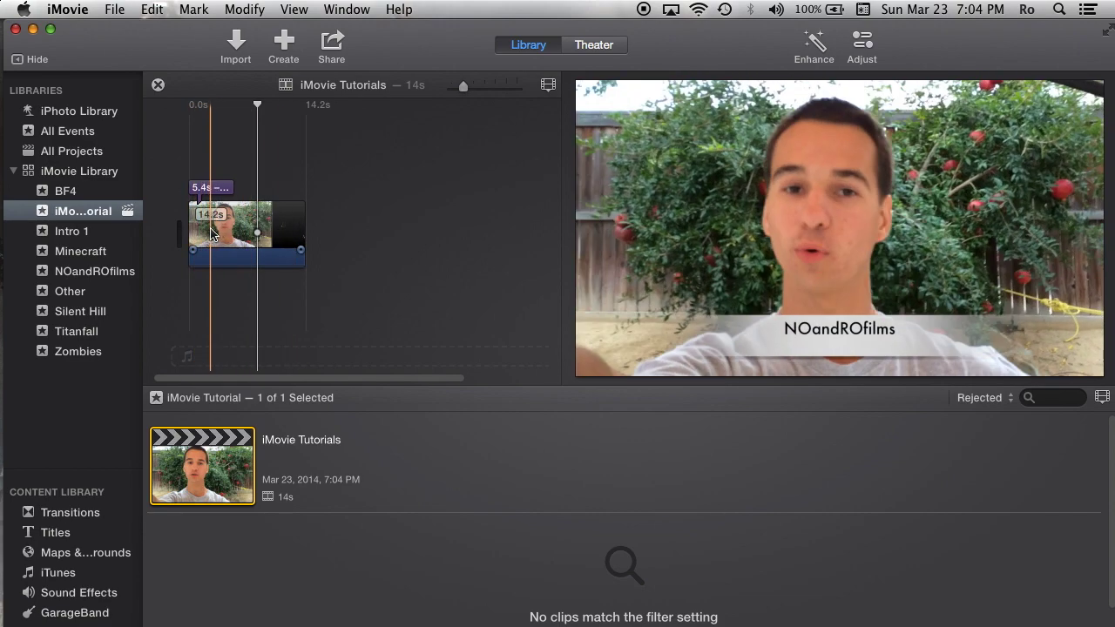
pyautogui.press('super+b')
pyautogui.click(214, 229)
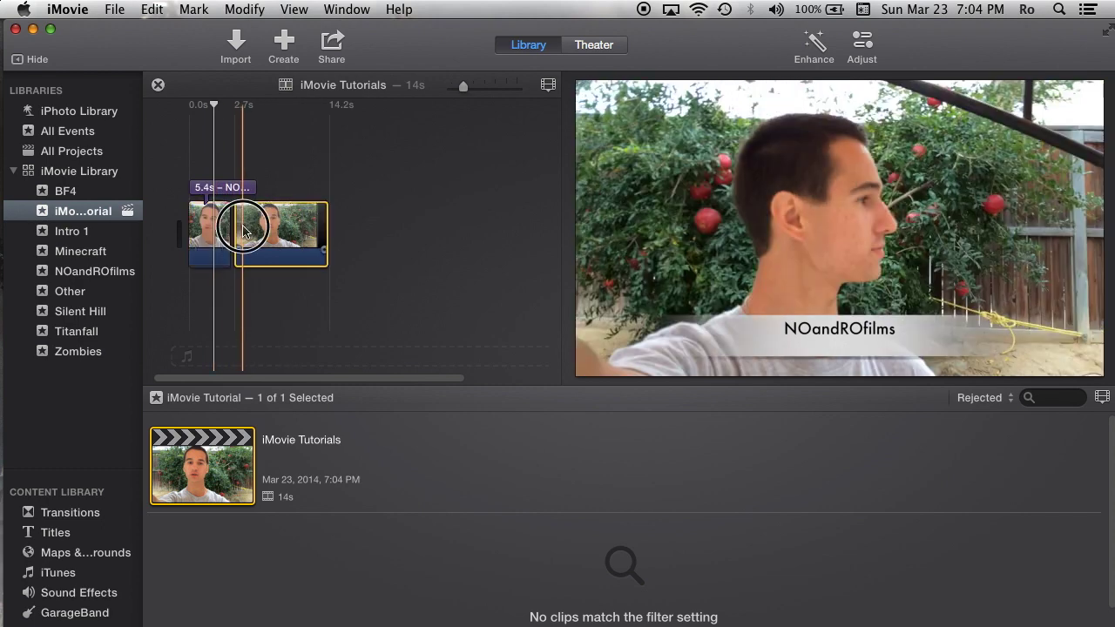
pyautogui.click(275, 229)
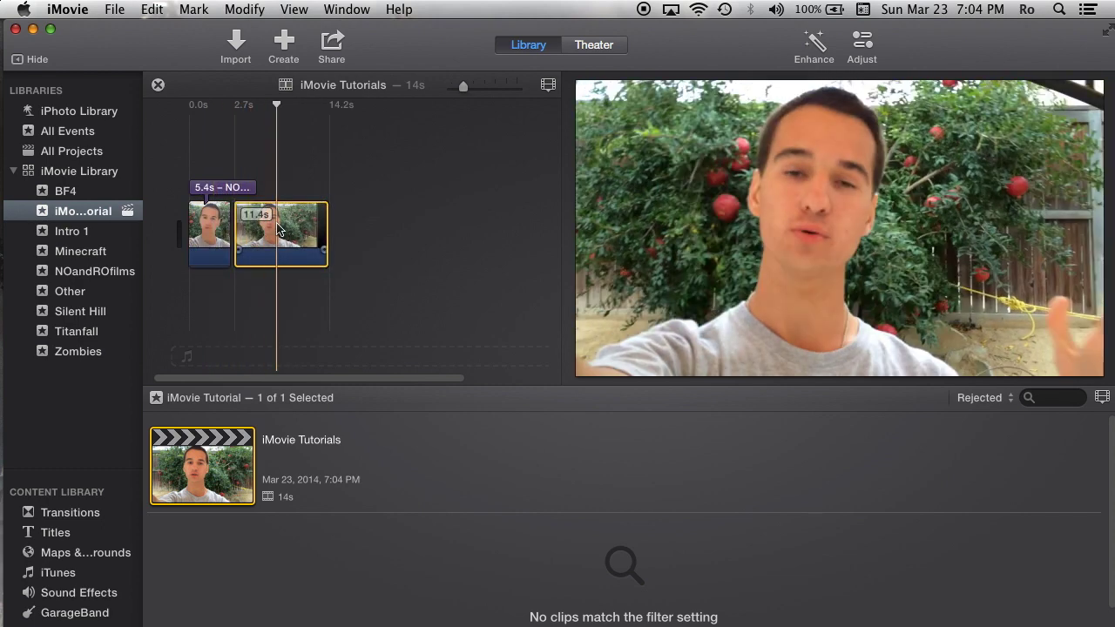
pyautogui.press('Delete')
pyautogui.press('super+z')
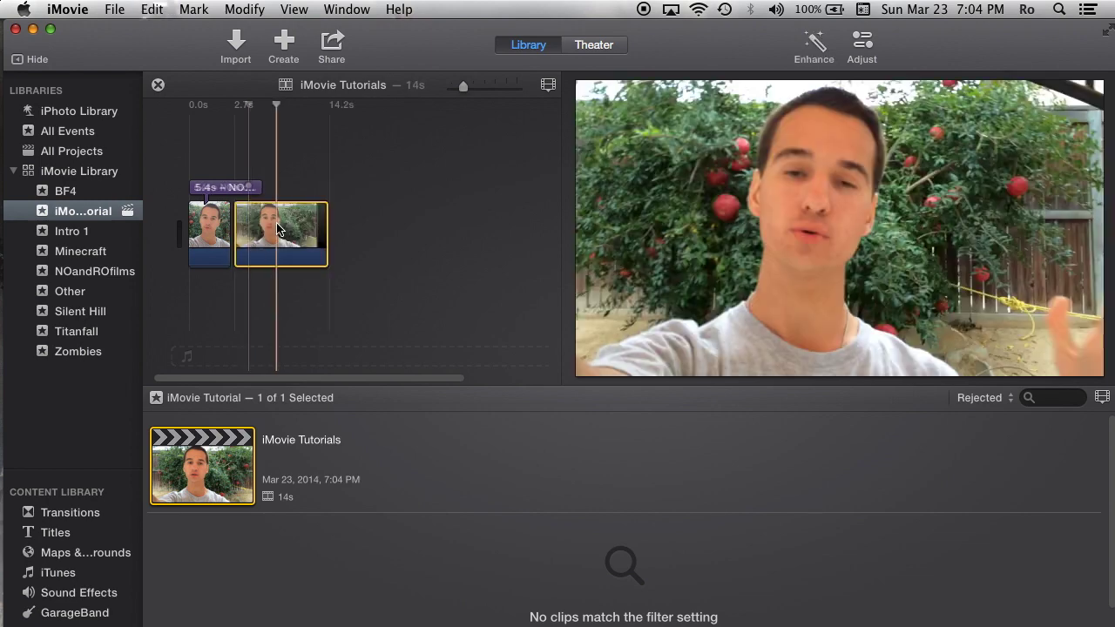
pyautogui.press('super+z')
# Step: Shift the NOandROfilms title slightly later along the clip
pyautogui.click(273, 169)
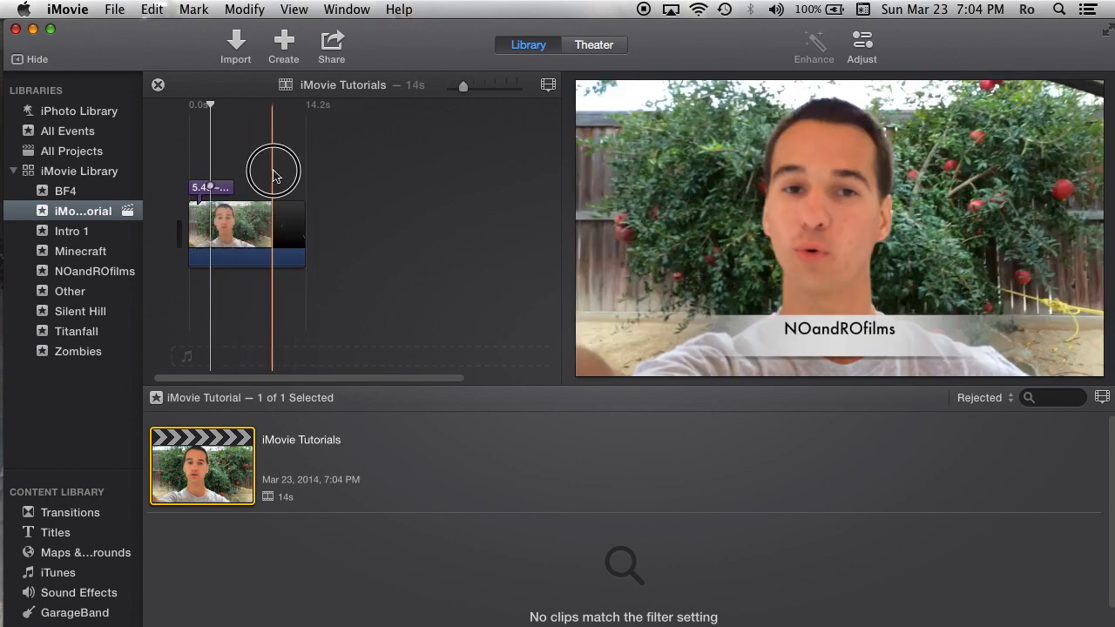
pyautogui.click(223, 186)
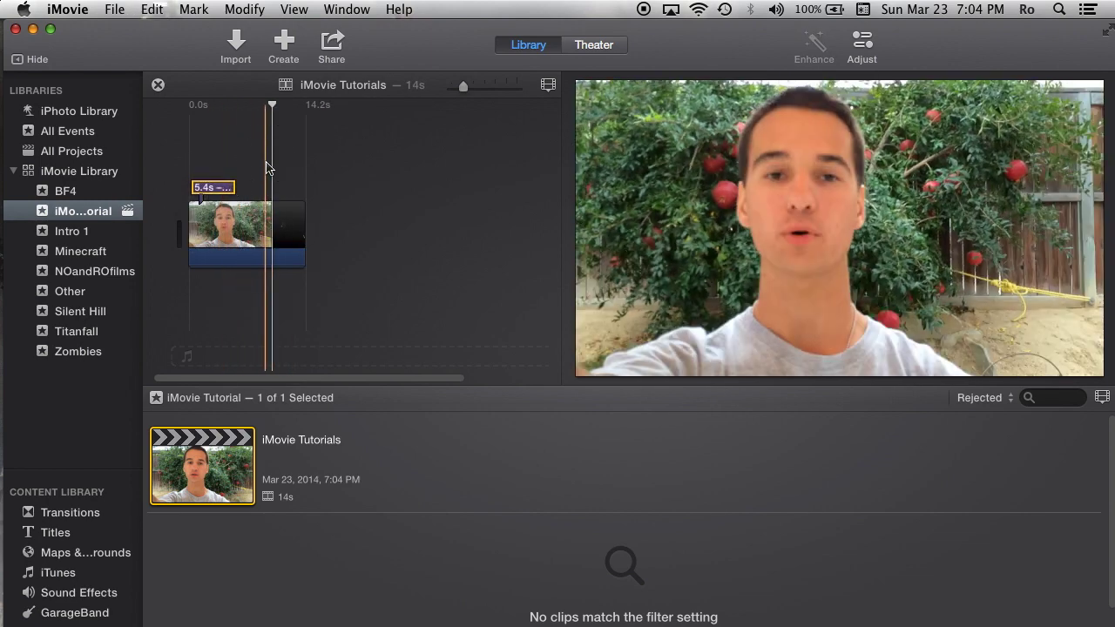
pyautogui.click(265, 169)
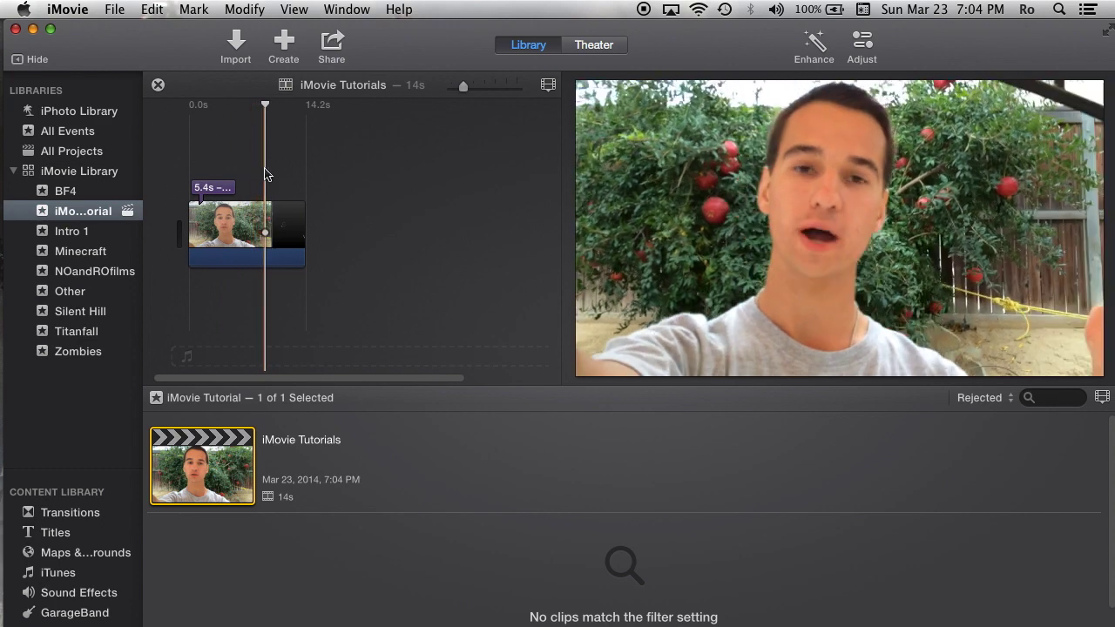
pyautogui.click(246, 176)
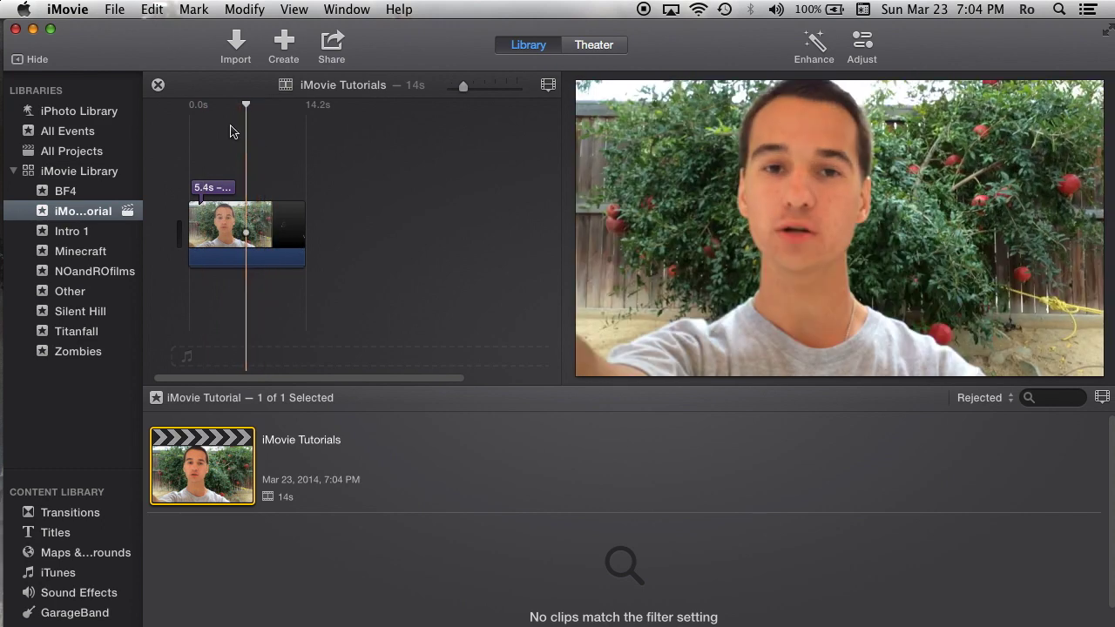
# Step: Check which last edit the Undo command offers to reverse
pyautogui.click(153, 9)
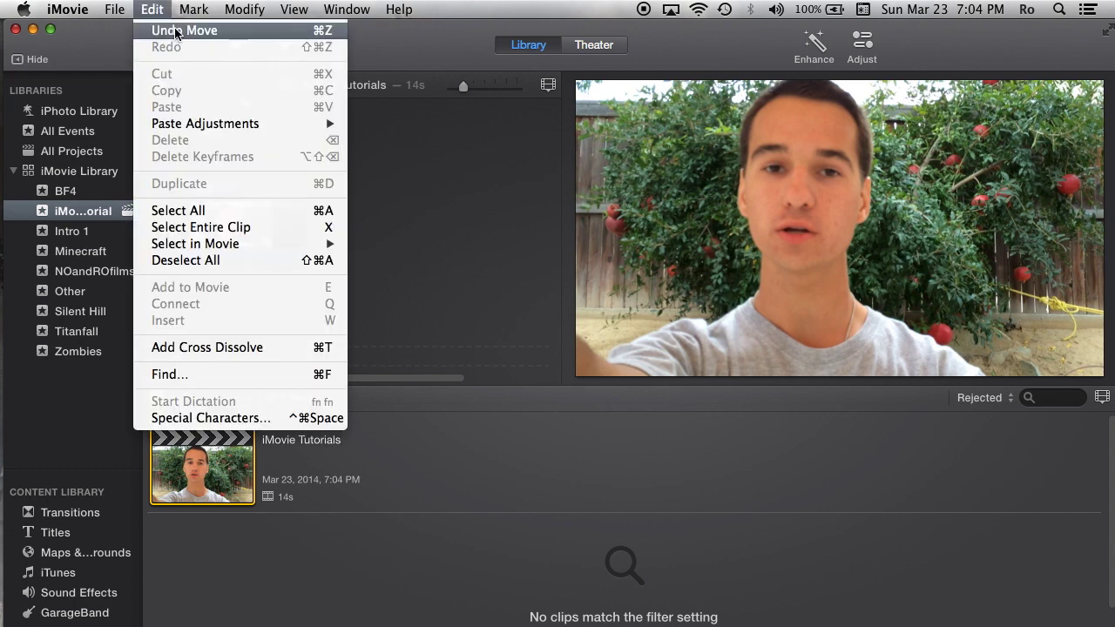
pyautogui.click(177, 32)
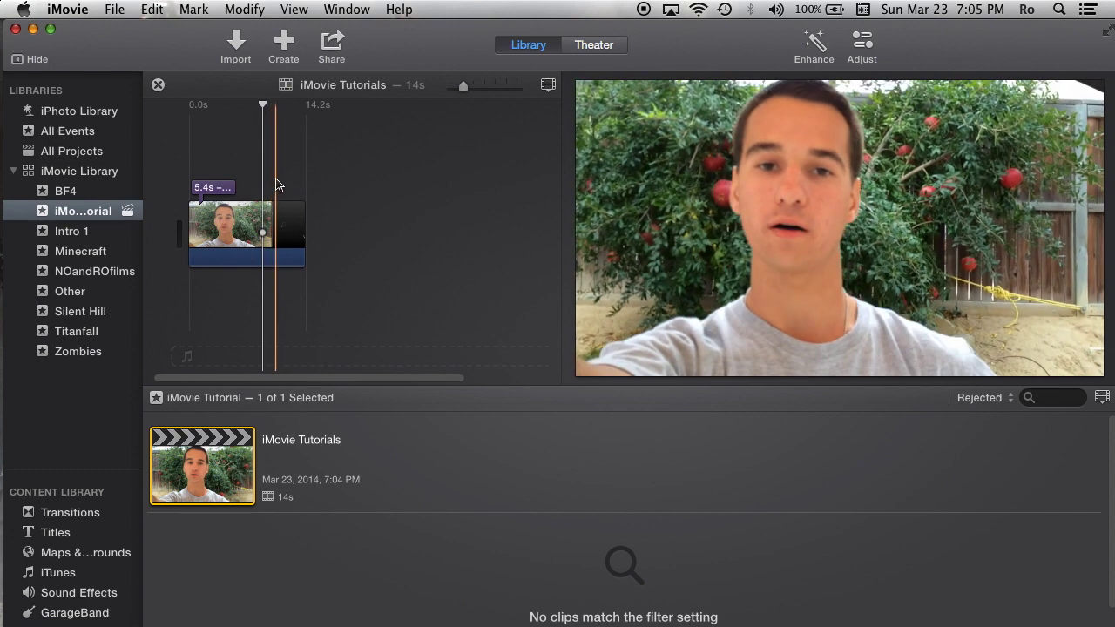
pyautogui.click(274, 181)
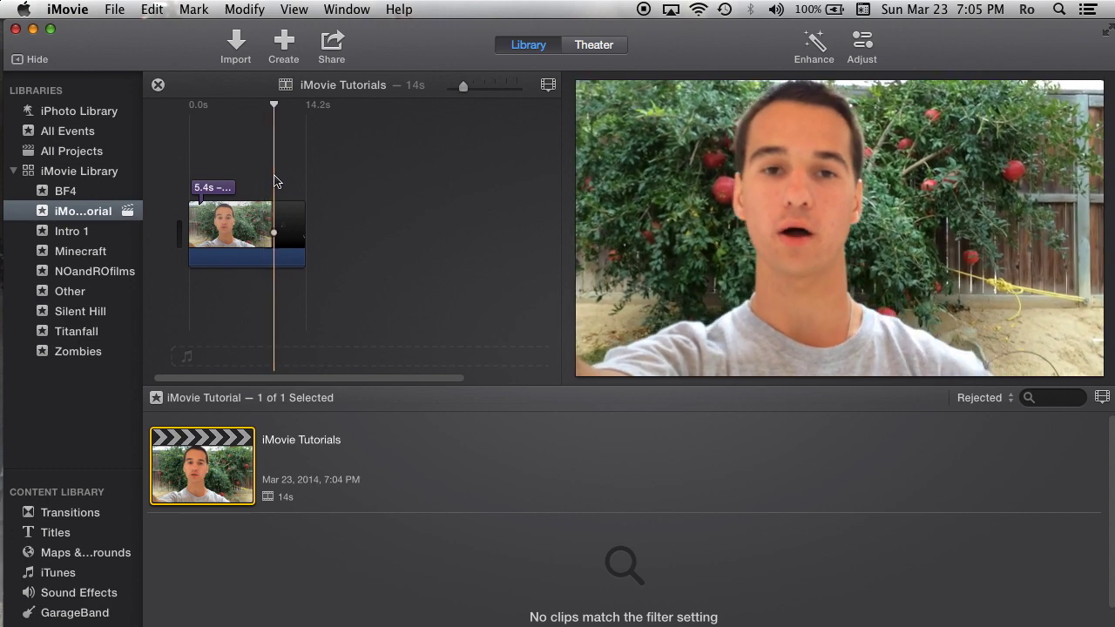
# Step: Look through the Sound Effects, iTunes, Titles, and Maps & Backgrounds libraries, ending in Sound Effects
pyautogui.click(60, 594)
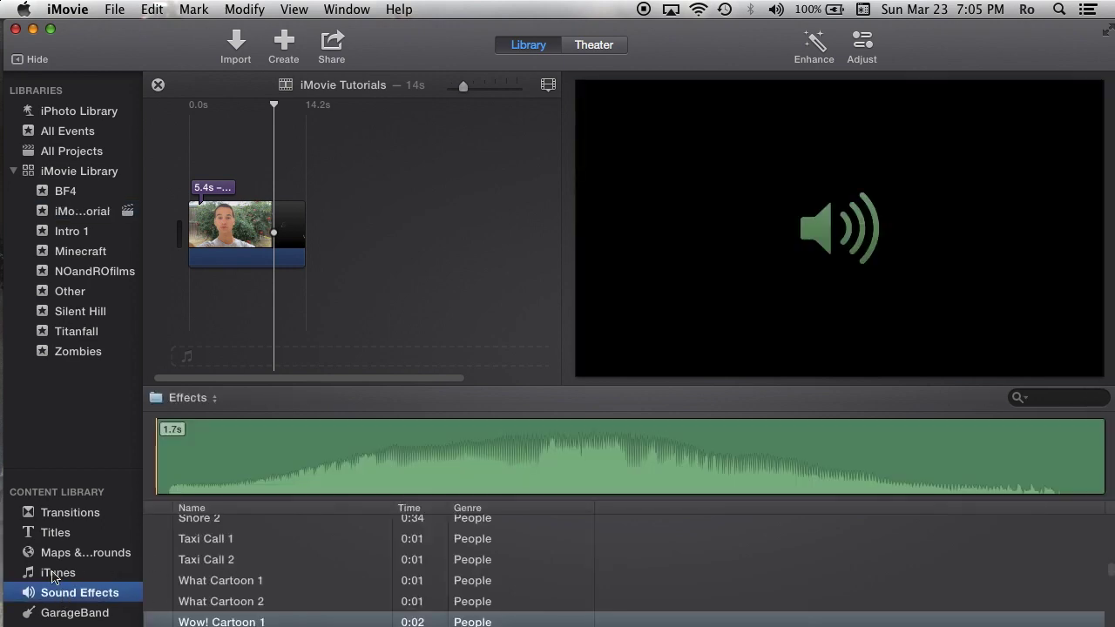
pyautogui.click(54, 575)
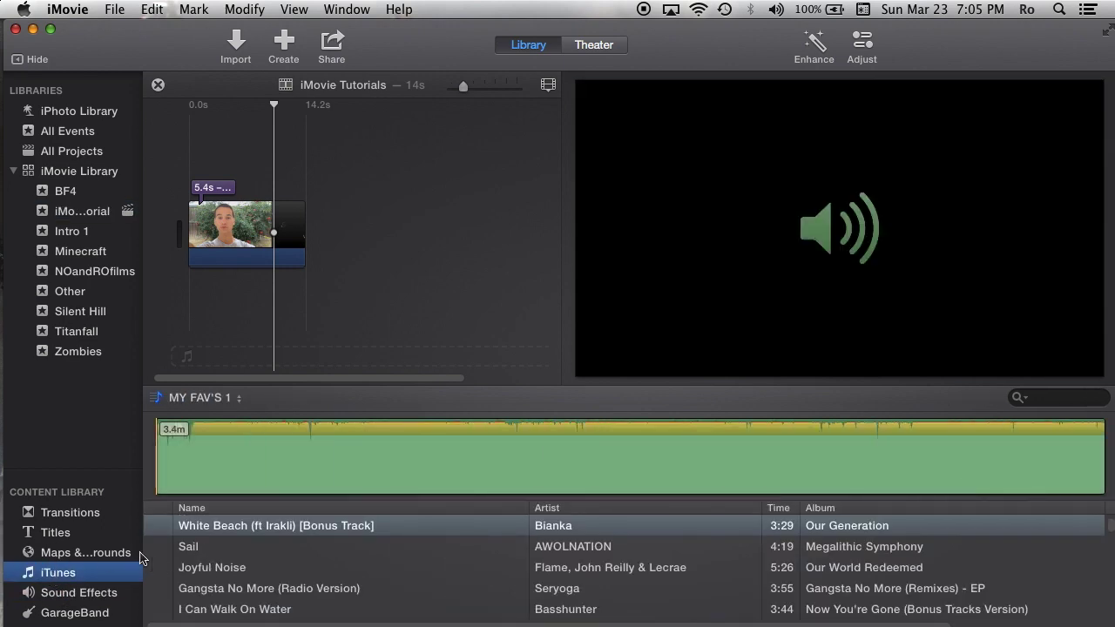
pyautogui.click(62, 533)
pyautogui.click(76, 557)
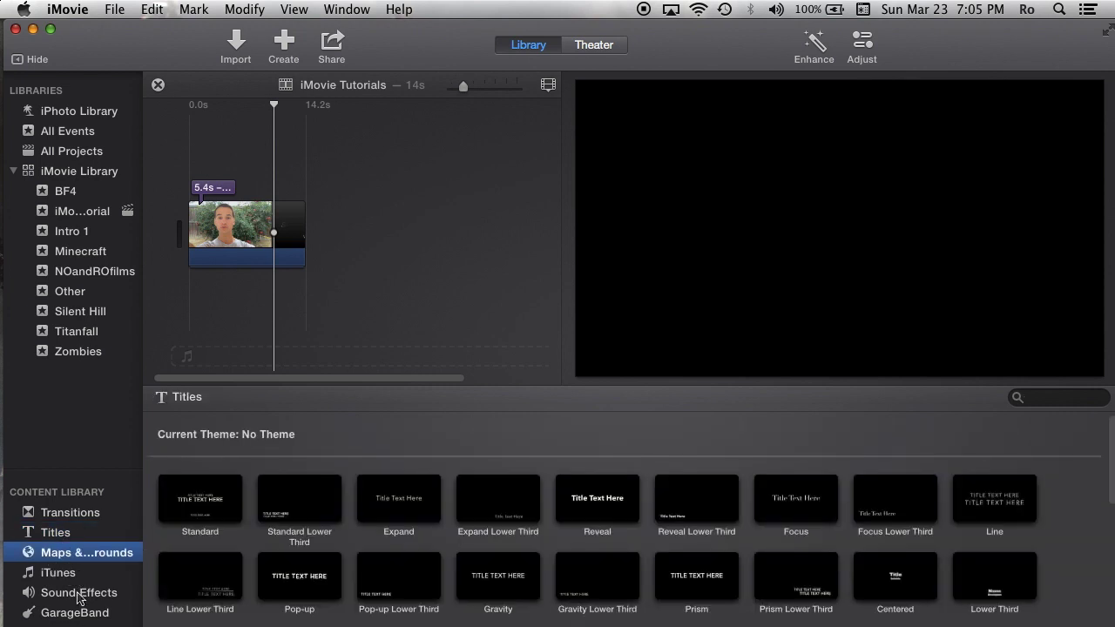
pyautogui.click(73, 597)
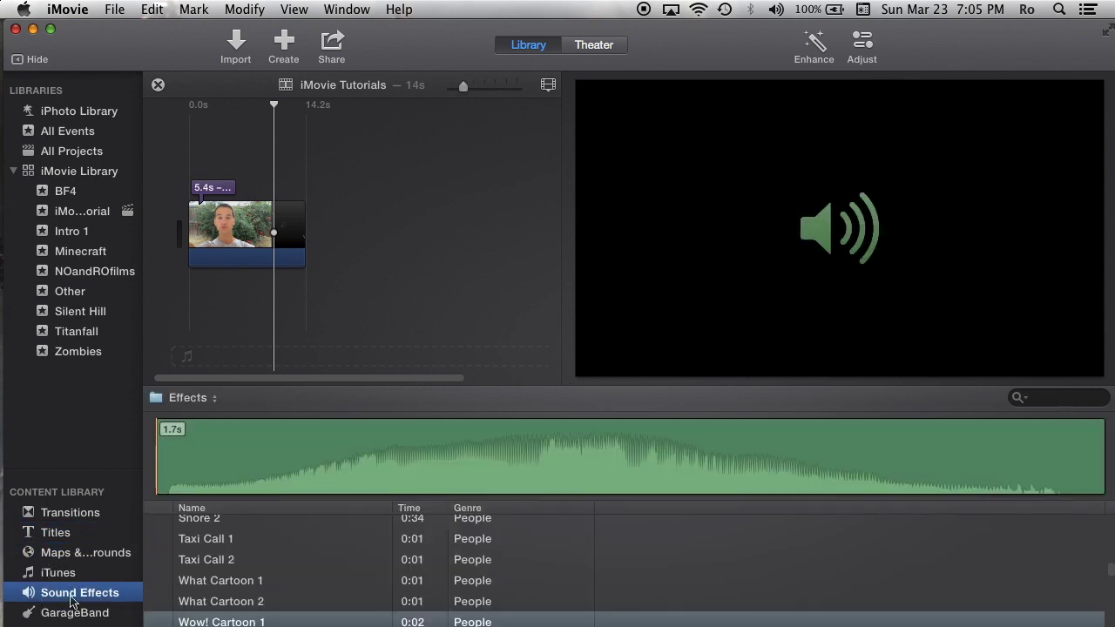
# Step: Show the Jingles folder of the iLife Sound Effects and select the 44th Street Long jingle
pyautogui.click(191, 401)
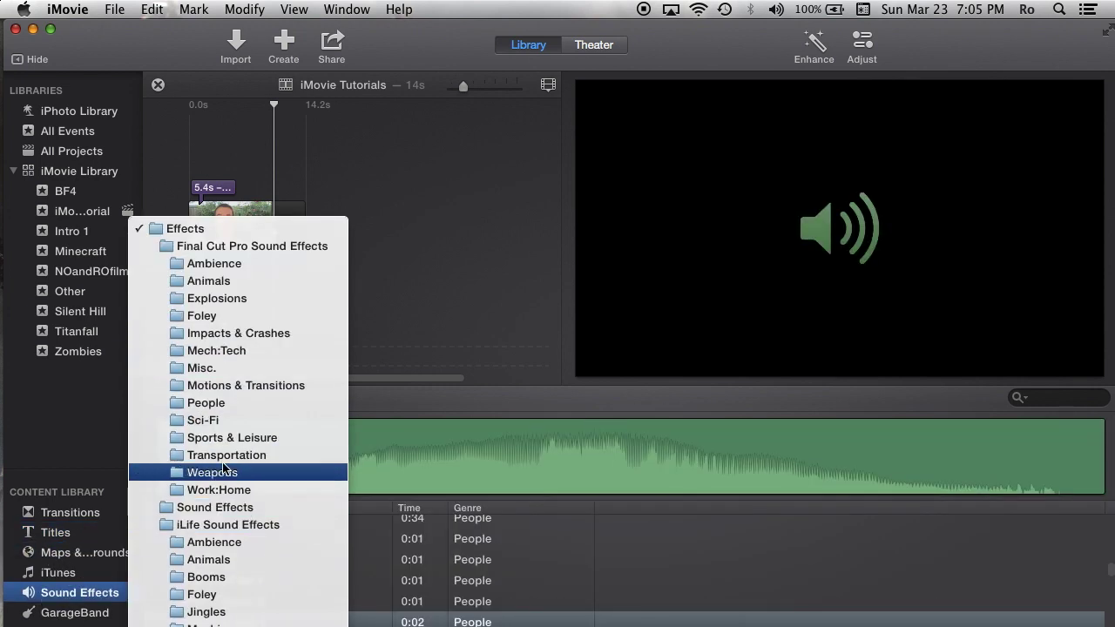
pyautogui.scroll(-1, 235, 526)
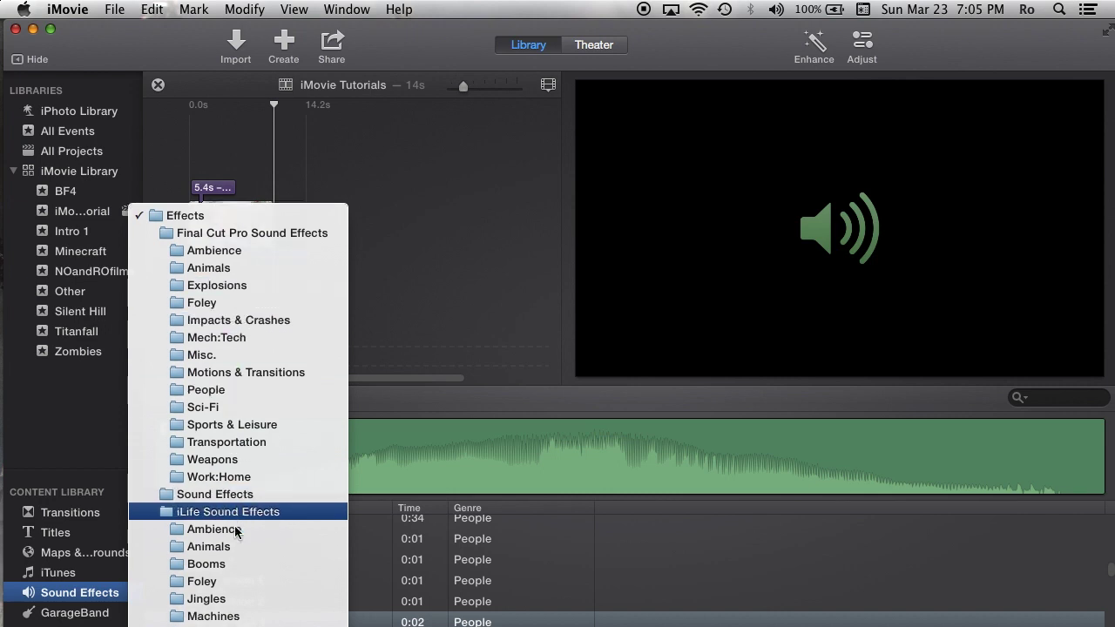
pyautogui.scroll(-3, 237, 523)
pyautogui.click(229, 534)
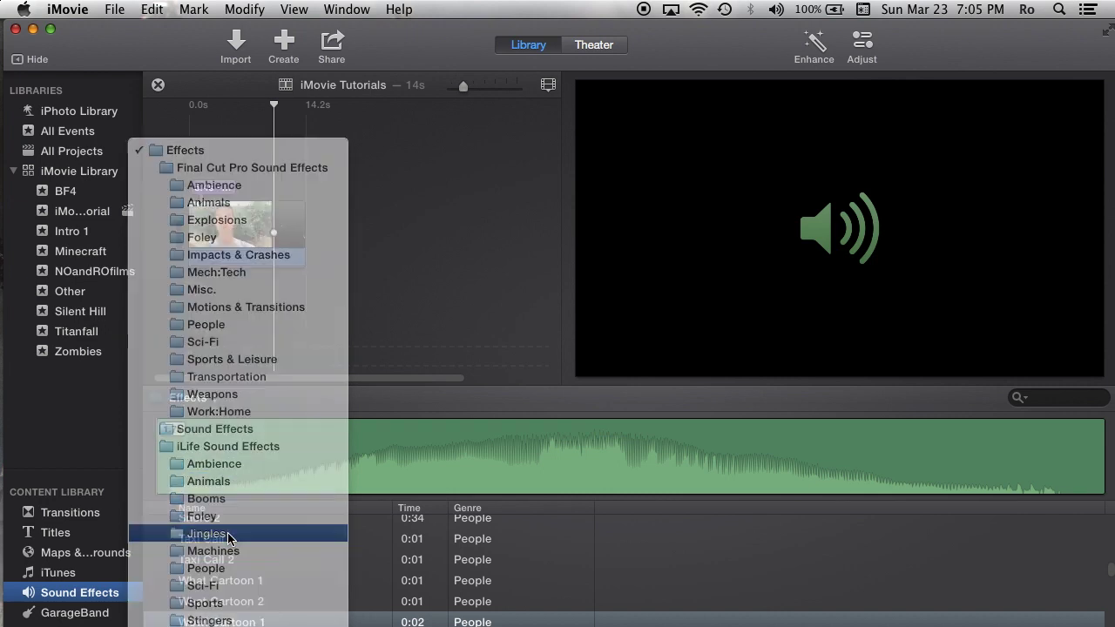
pyautogui.click(369, 551)
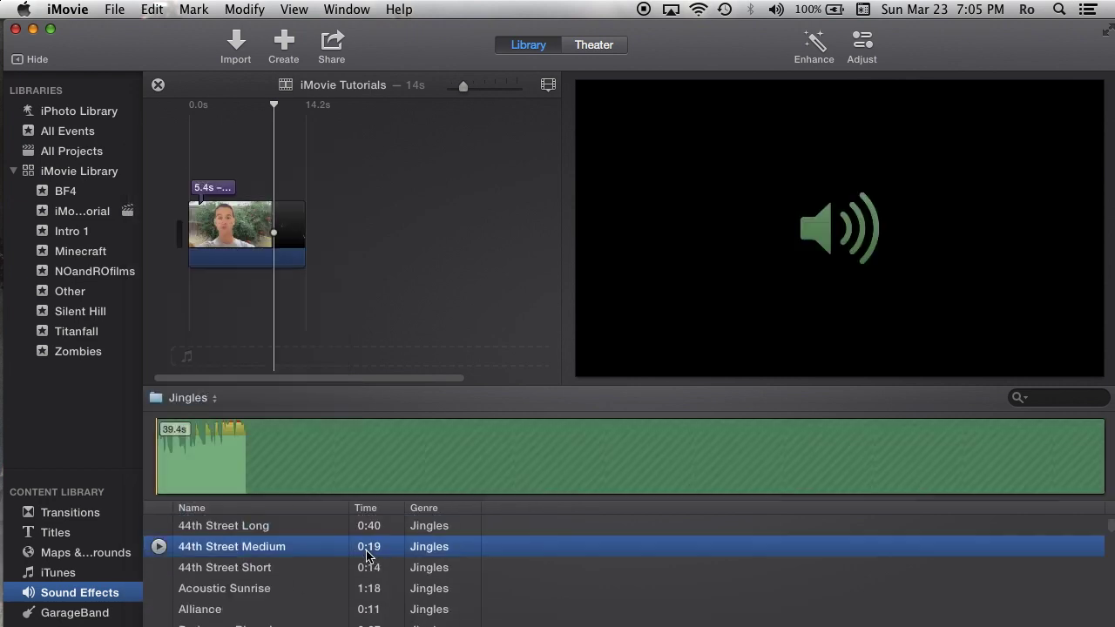
pyautogui.click(223, 526)
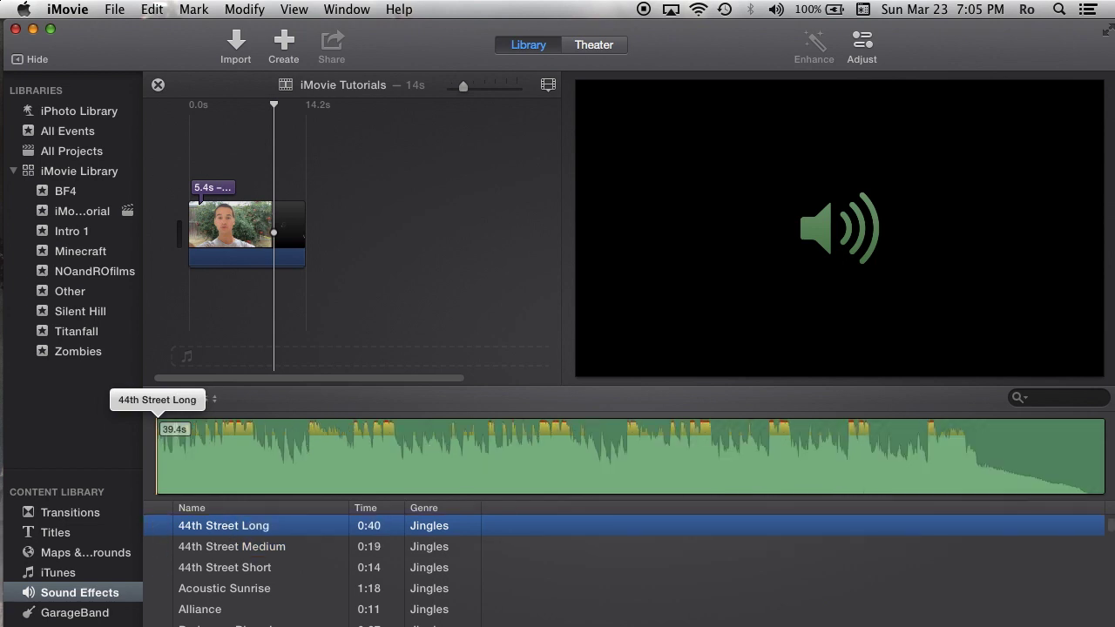
# Step: Show the contents of the iMovie Tutorial event in the browser
pyautogui.press('super+Tab')
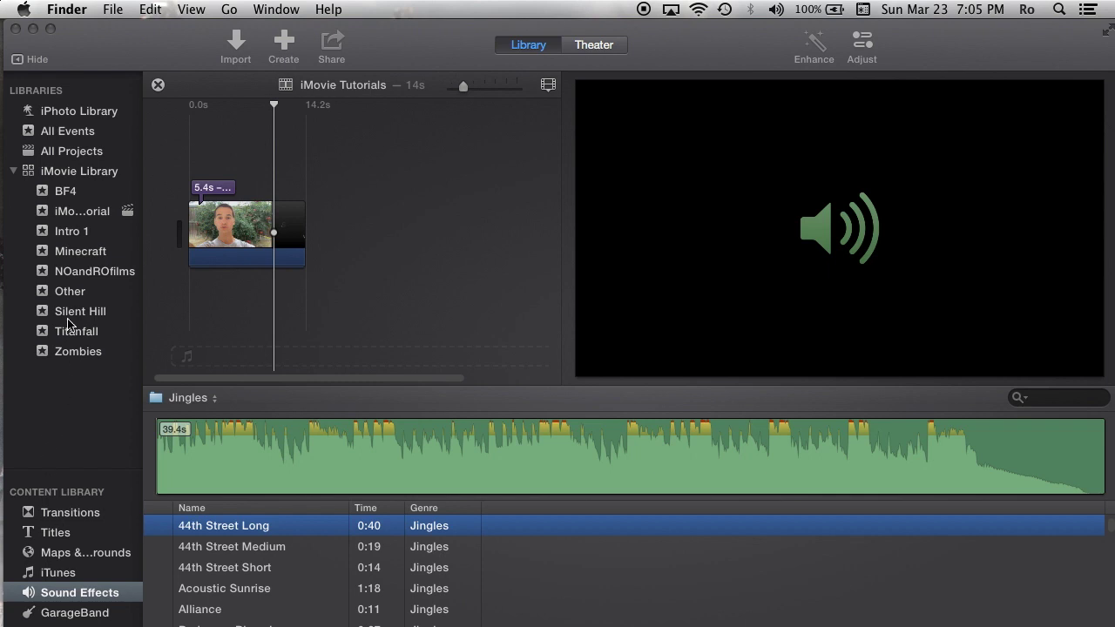
pyautogui.click(59, 251)
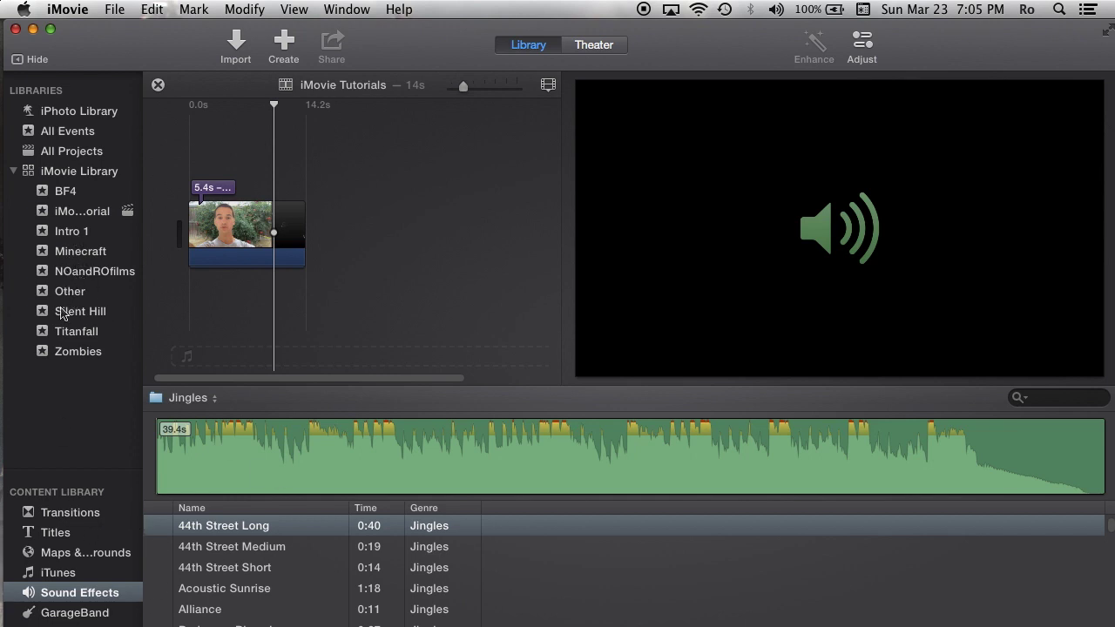
pyautogui.press('space')
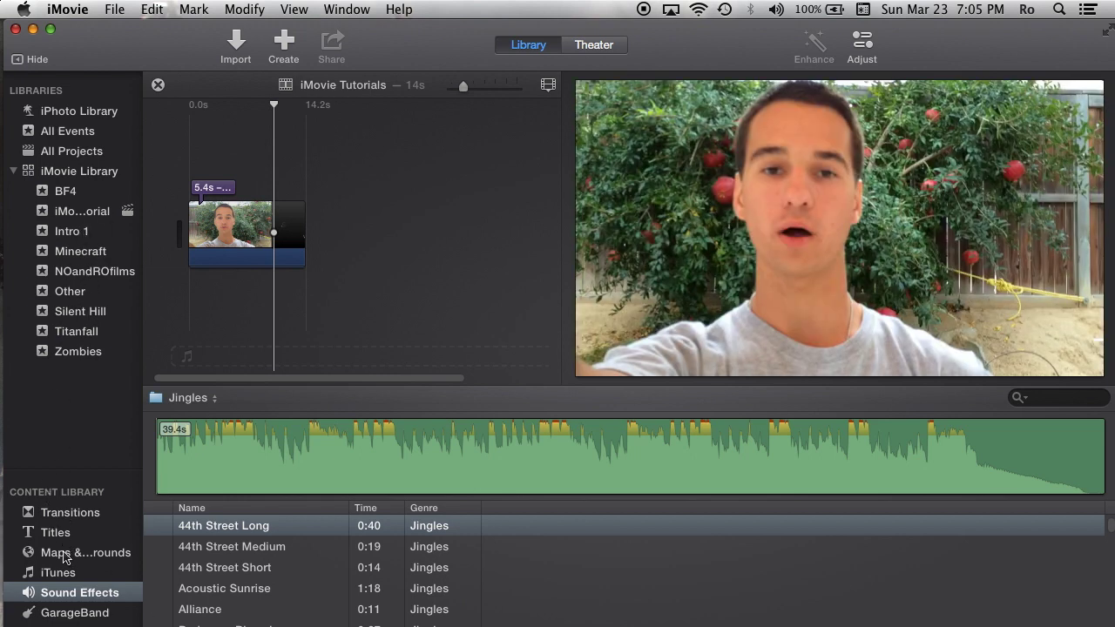
pyautogui.click(84, 218)
pyautogui.click(400, 568)
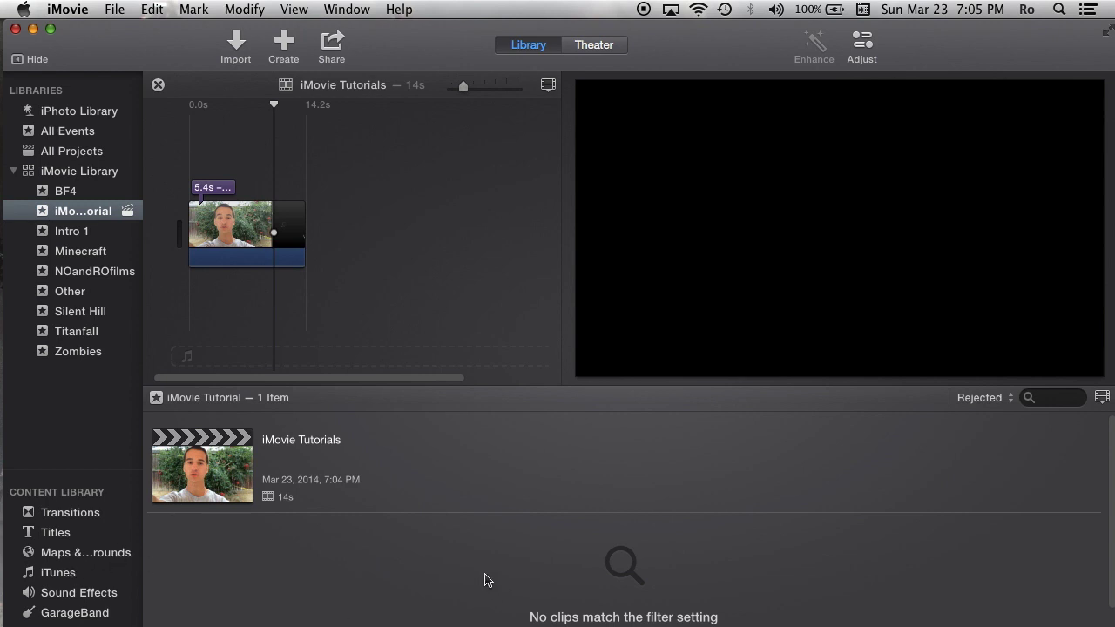
# Step: Look at the iTunes music list and go back to the Jingles sound effects
pyautogui.click(54, 579)
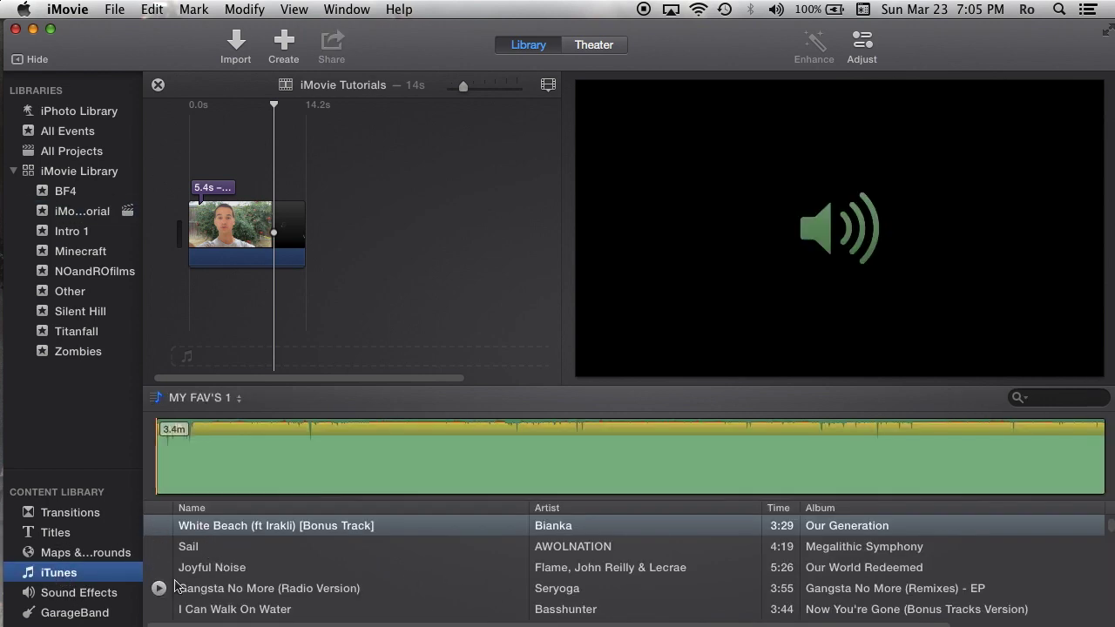
pyautogui.click(87, 597)
pyautogui.click(188, 401)
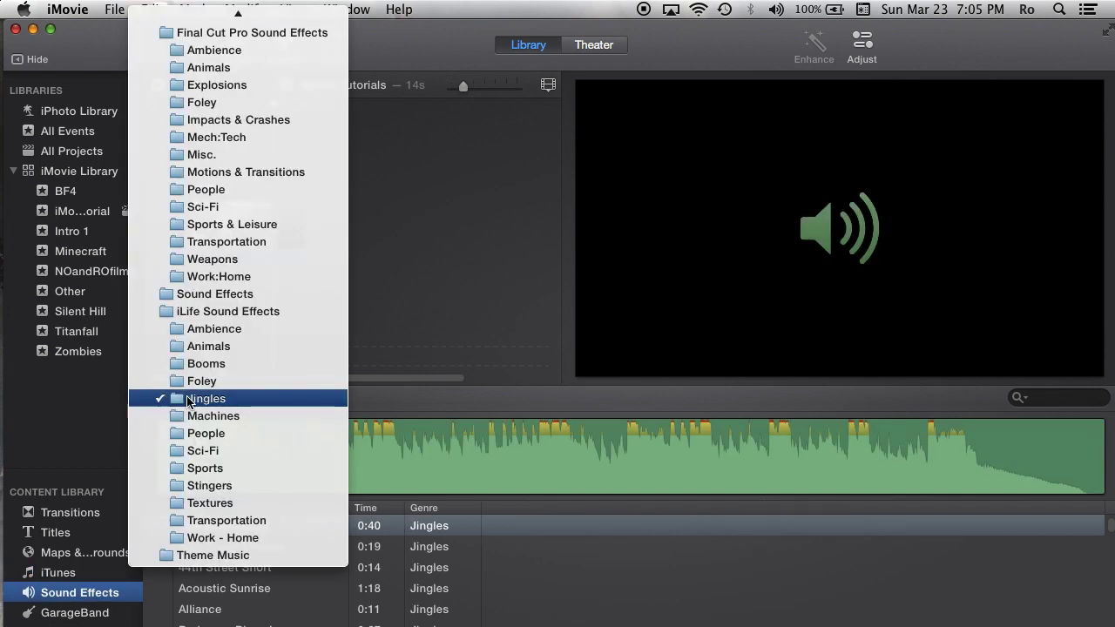
pyautogui.click(187, 397)
# Step: Add the full Acoustic Sunrise jingle beneath the video clip, starting at the beginning of the project
pyautogui.scroll(-1, 412, 588)
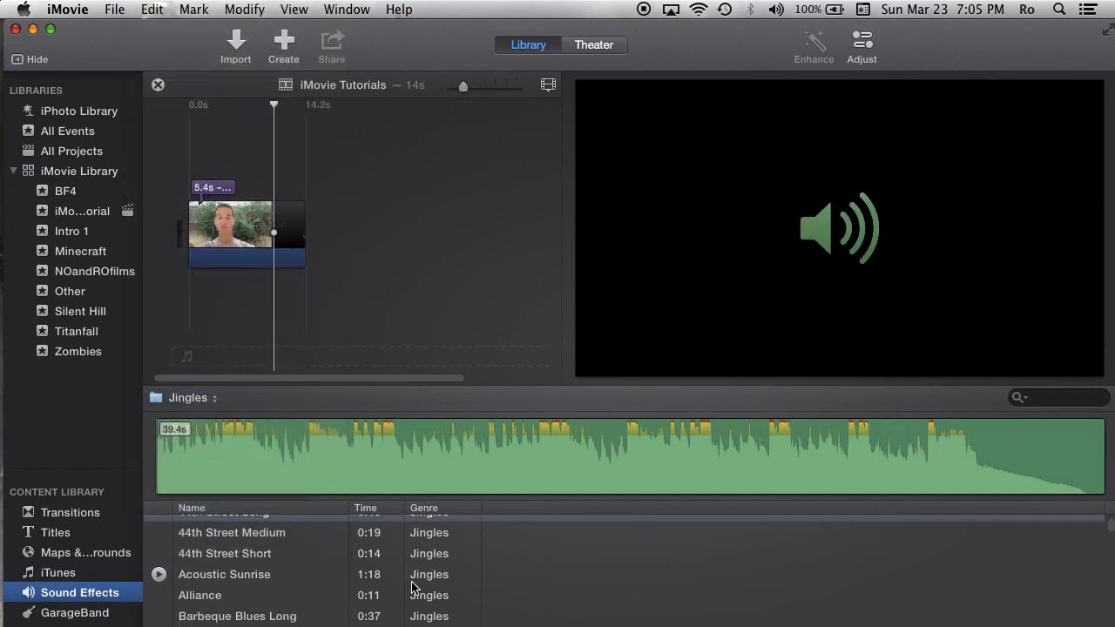
pyautogui.scroll(1, 401, 575)
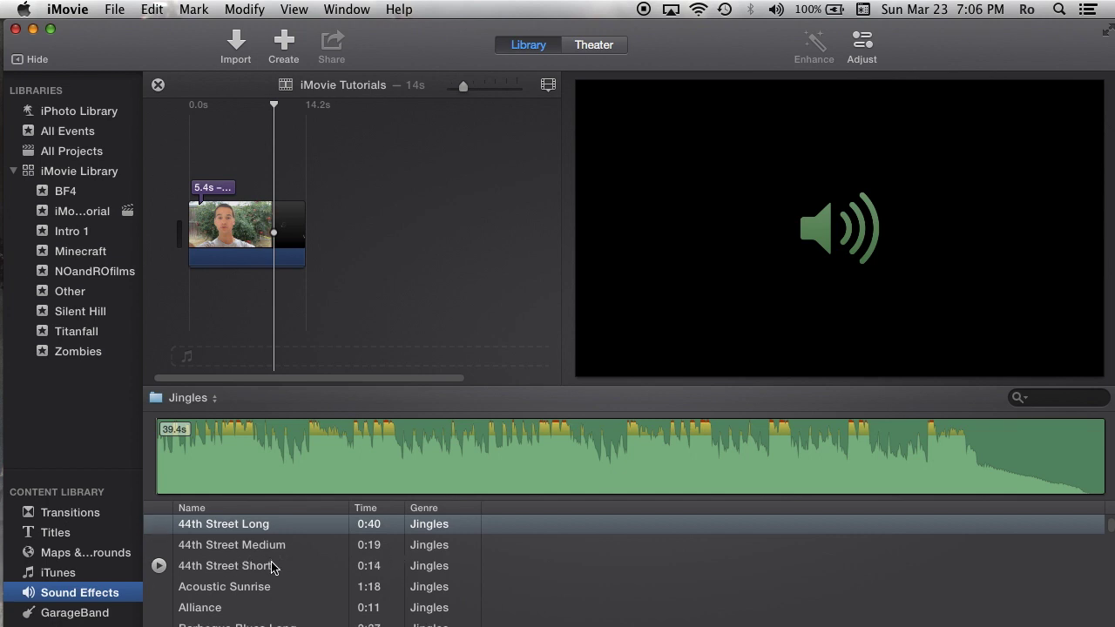
pyautogui.scroll(-2, 270, 565)
pyautogui.click(207, 547)
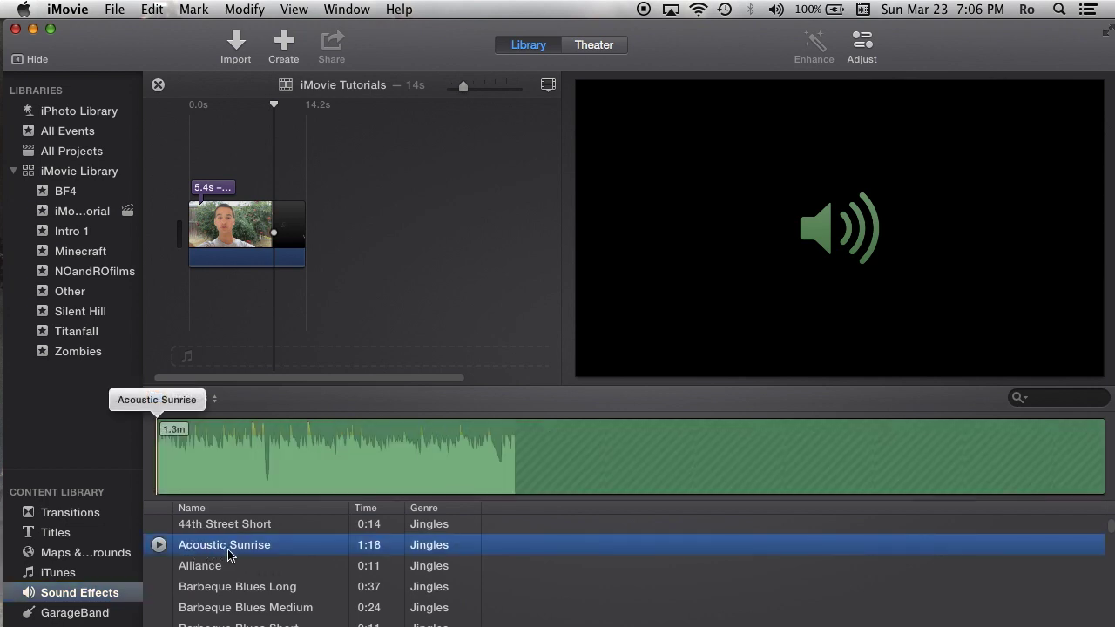
pyautogui.moveTo(306, 549); pyautogui.dragTo(225, 294)
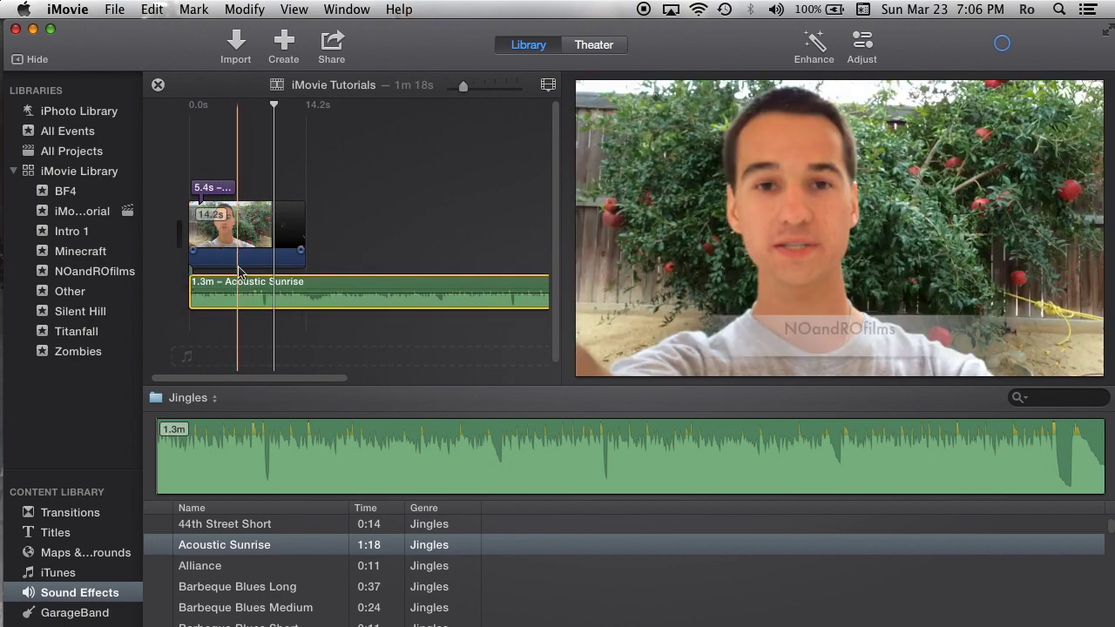
# Step: Delete the Acoustic Sunrise track from the timeline
pyautogui.click(348, 225)
pyautogui.click(349, 224)
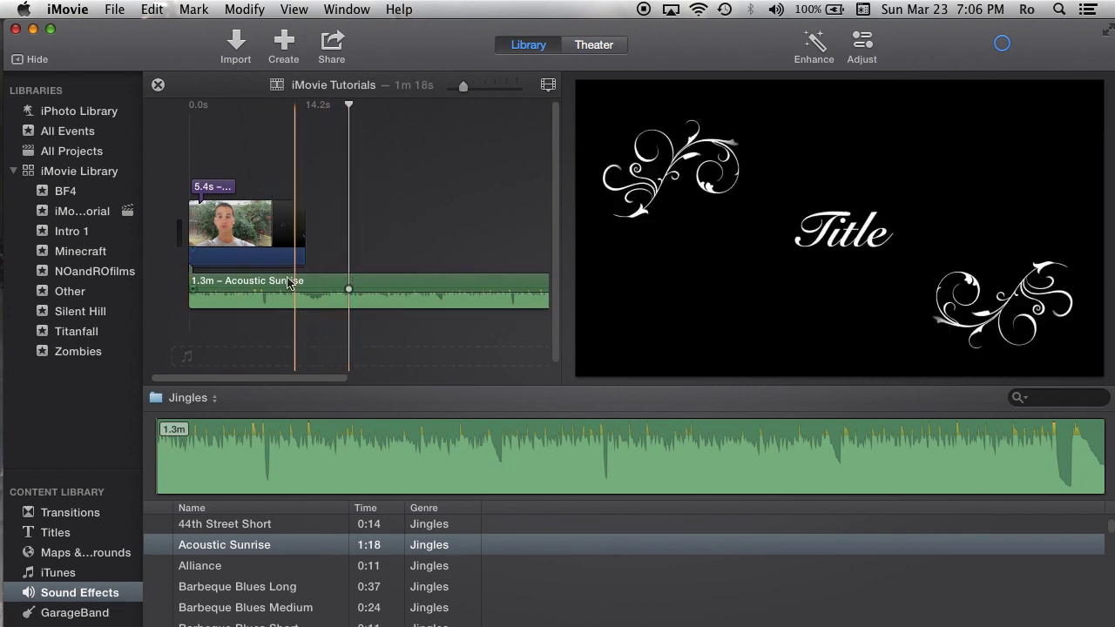
pyautogui.click(363, 289)
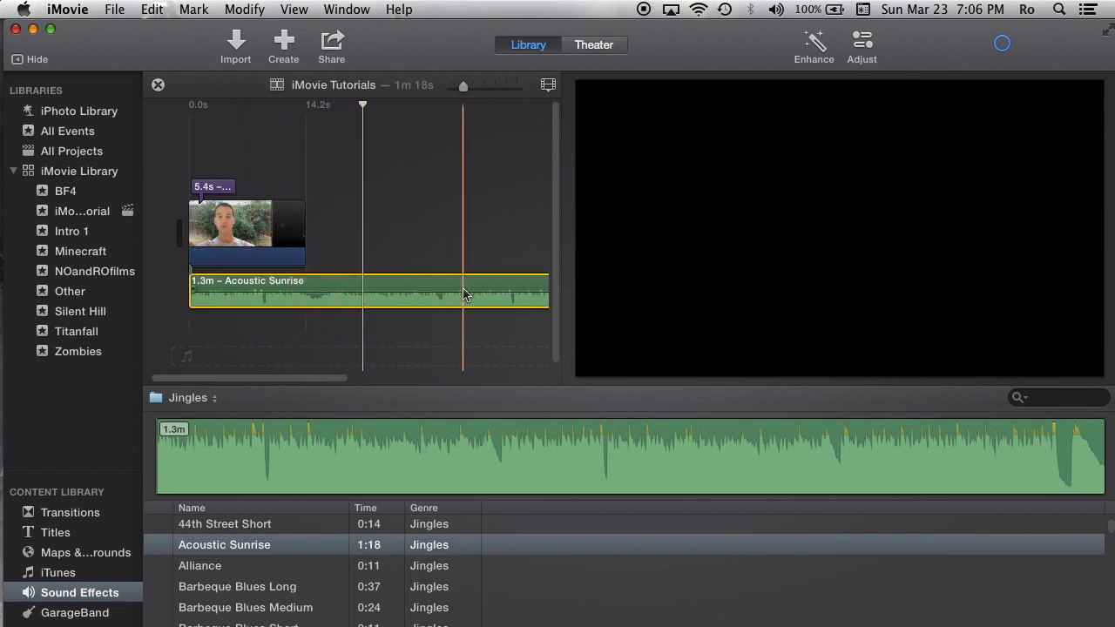
pyautogui.press('Delete')
# Step: Mark a short range early in the Acoustic Sunrise waveform and preview the jingle
pyautogui.click(337, 433)
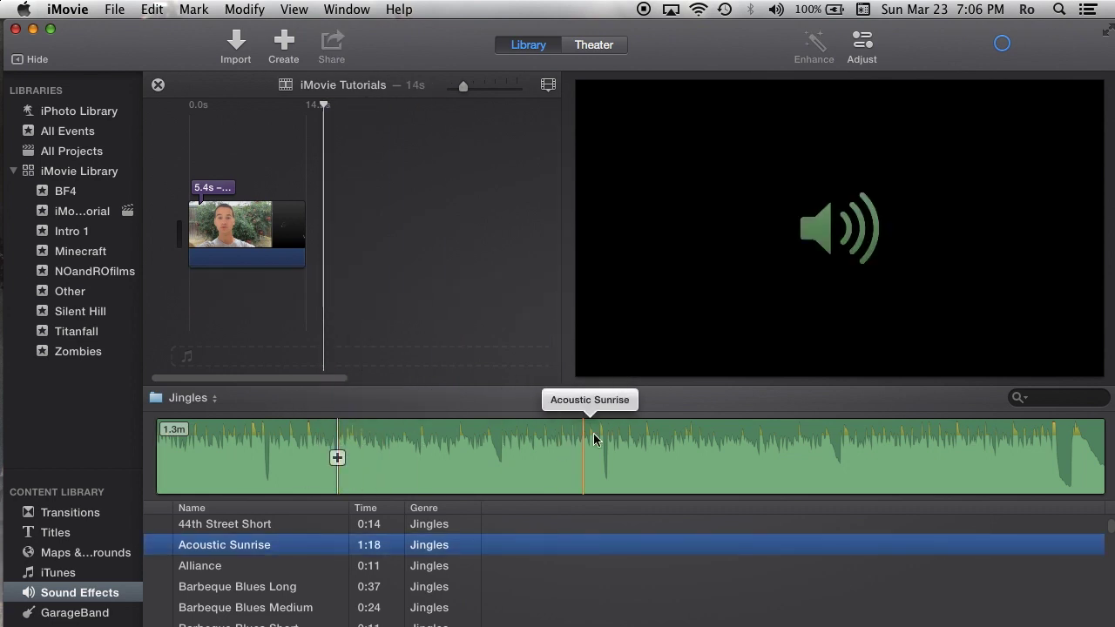
pyautogui.click(230, 529)
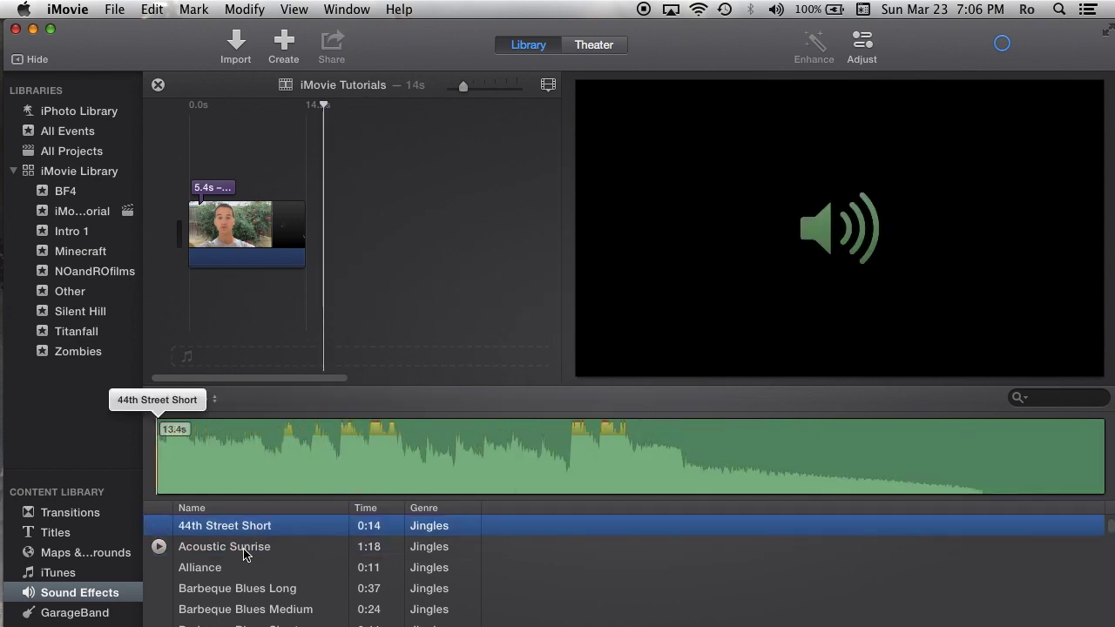
pyautogui.click(243, 547)
pyautogui.moveTo(241, 448); pyautogui.dragTo(321, 446)
pyautogui.press('space')
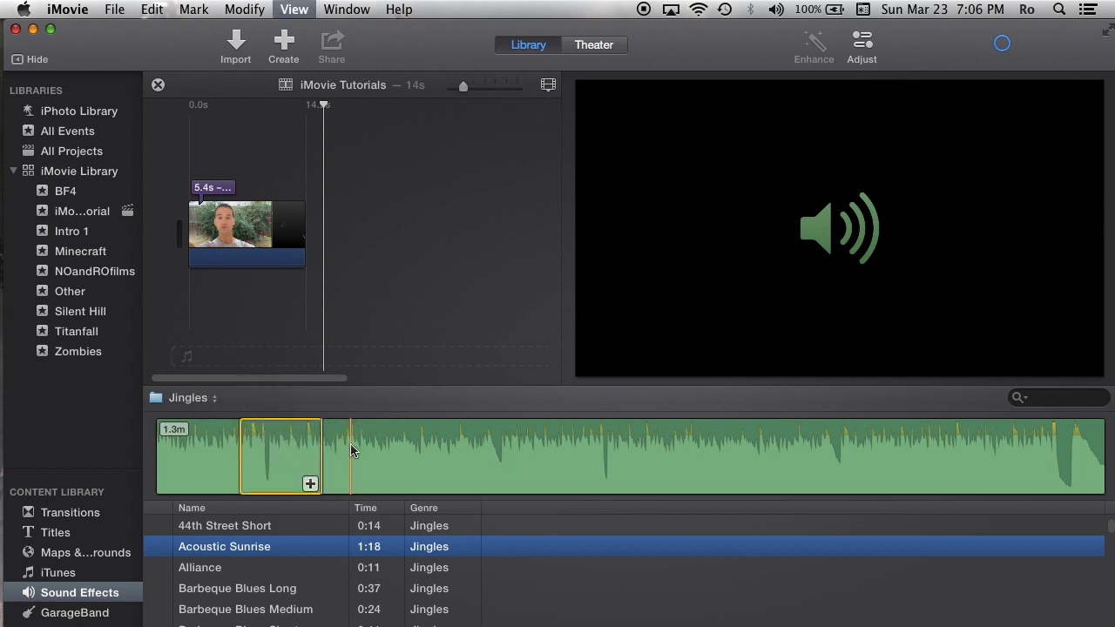
pyautogui.press('space')
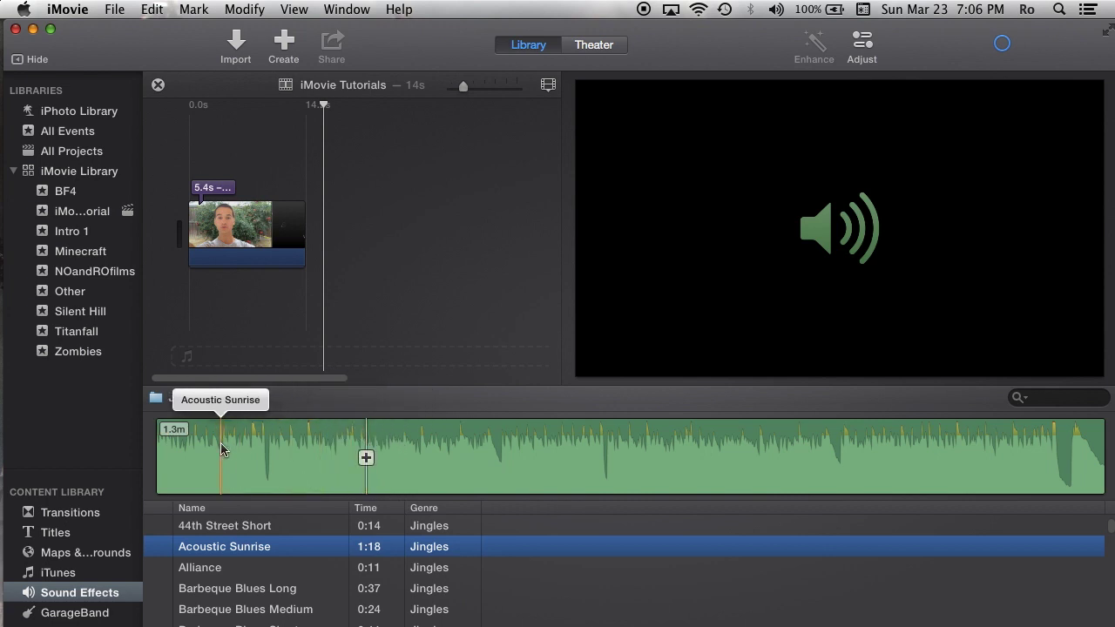
# Step: Mark a wider range in the Acoustic Sunrise waveform, clear it, and play the jingle briefly from an early point
pyautogui.moveTo(221, 447); pyautogui.dragTo(340, 448)
pyautogui.click(451, 451)
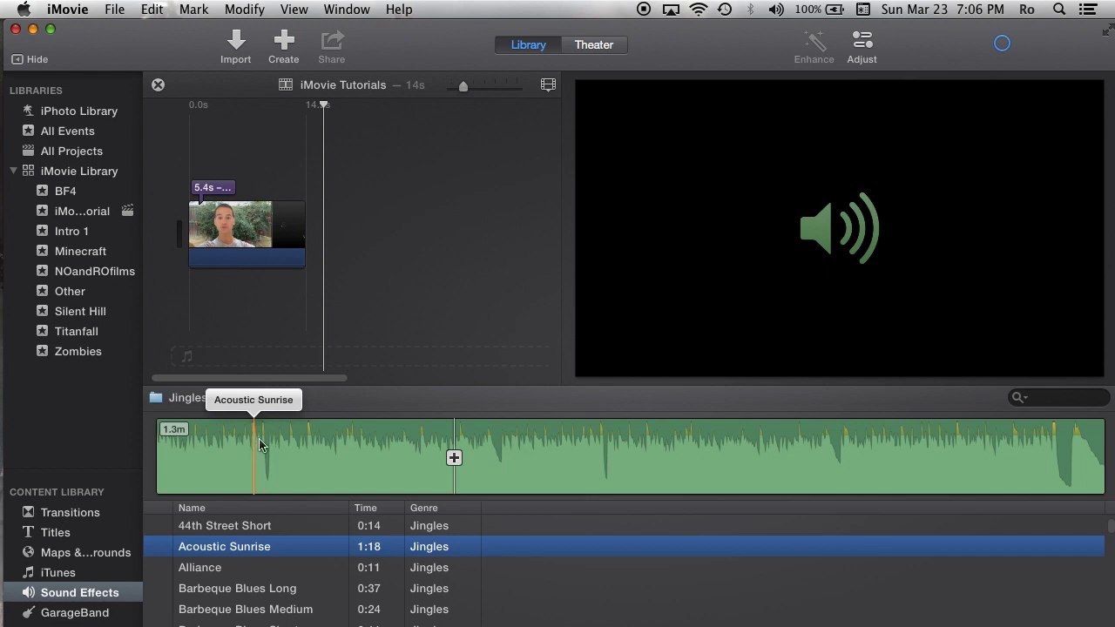
pyautogui.press('space')
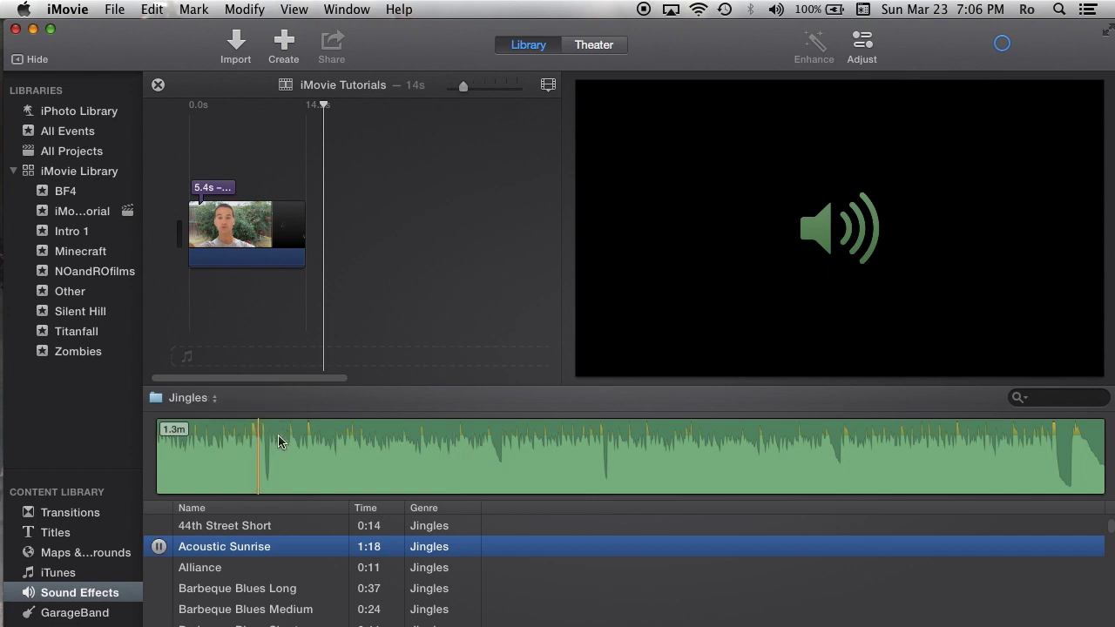
pyautogui.press('space')
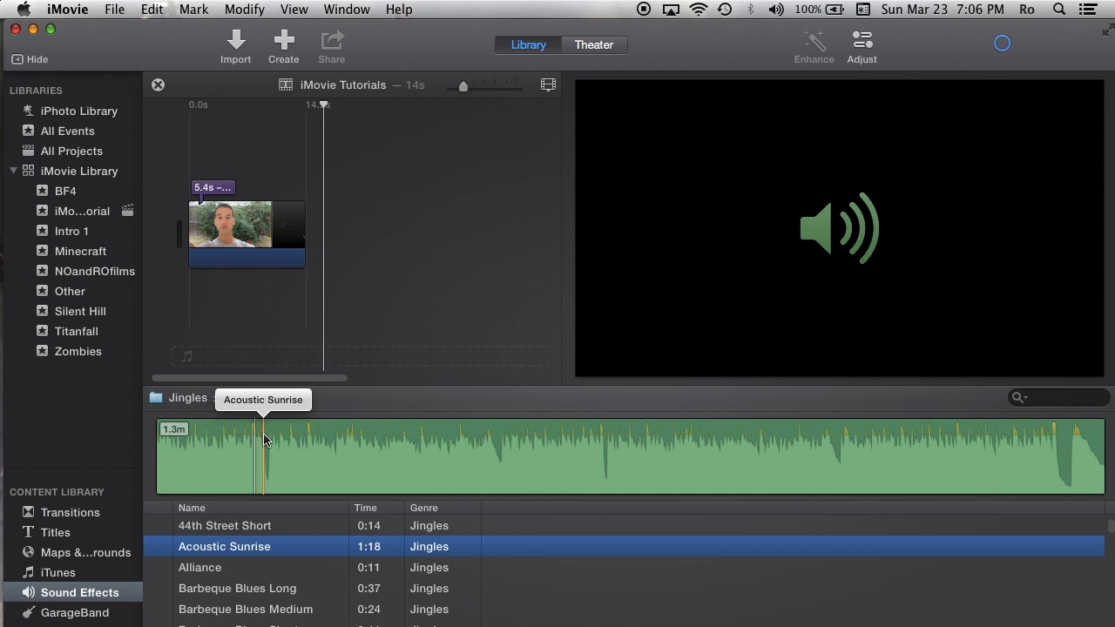
# Step: Try adding only a short section of Acoustic Sunrise beneath the clip, remove it, and clear the waveform range
pyautogui.moveTo(265, 432); pyautogui.dragTo(218, 287)
pyautogui.press('BackSpace')
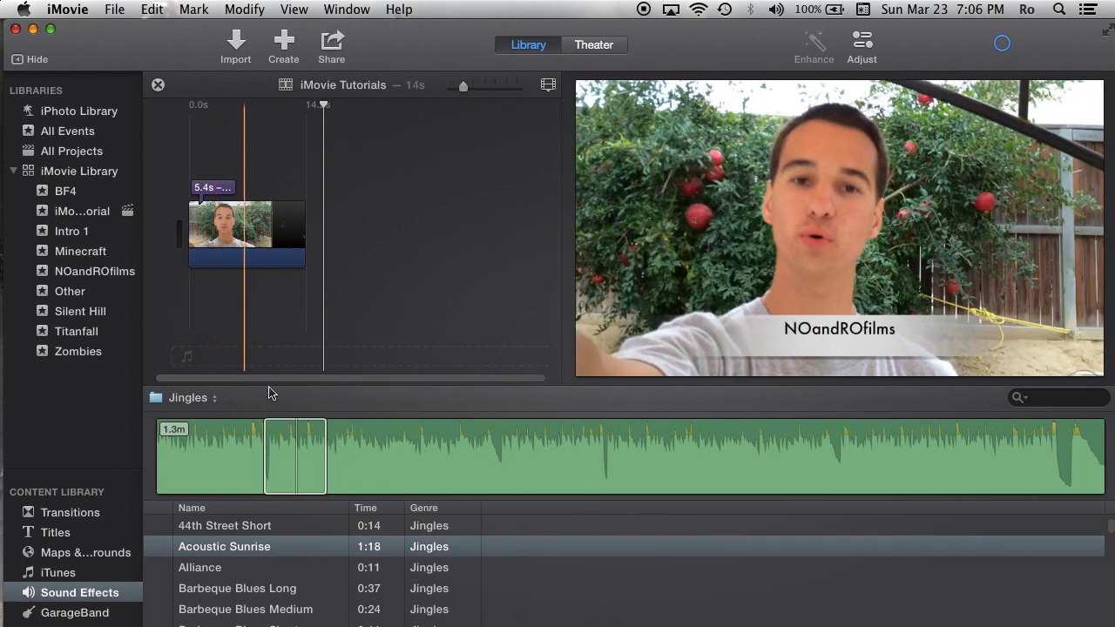
pyautogui.press('super+Tab')
pyautogui.click(289, 475)
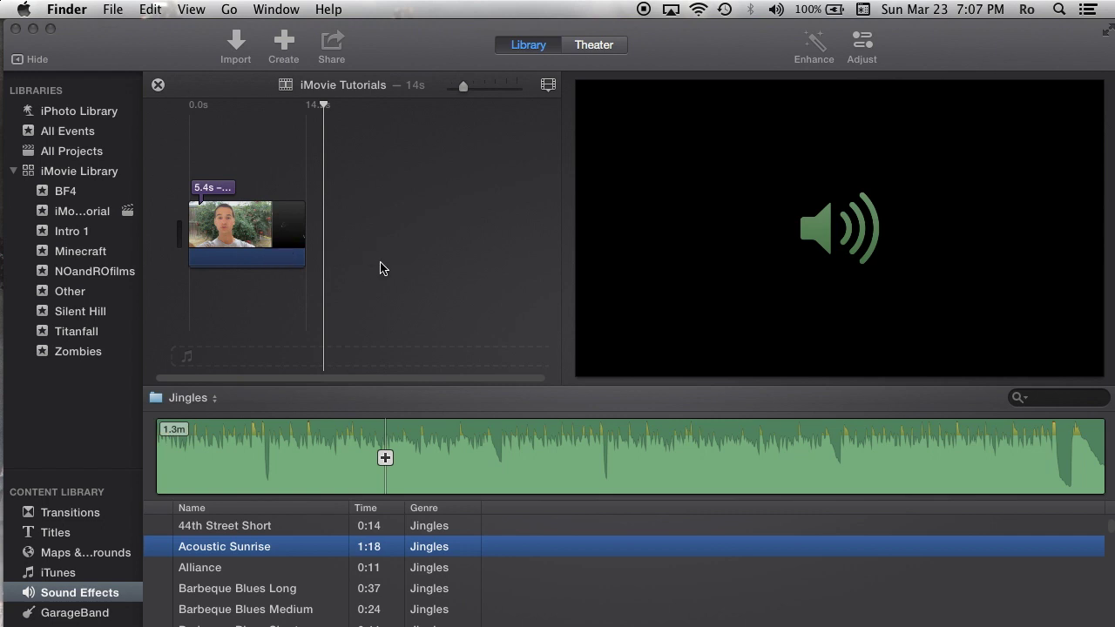
# Step: Place the whole Acoustic Sunrise jingle beneath the video from the project's start and set the playhead late in the footage
pyautogui.moveTo(239, 556); pyautogui.dragTo(183, 300)
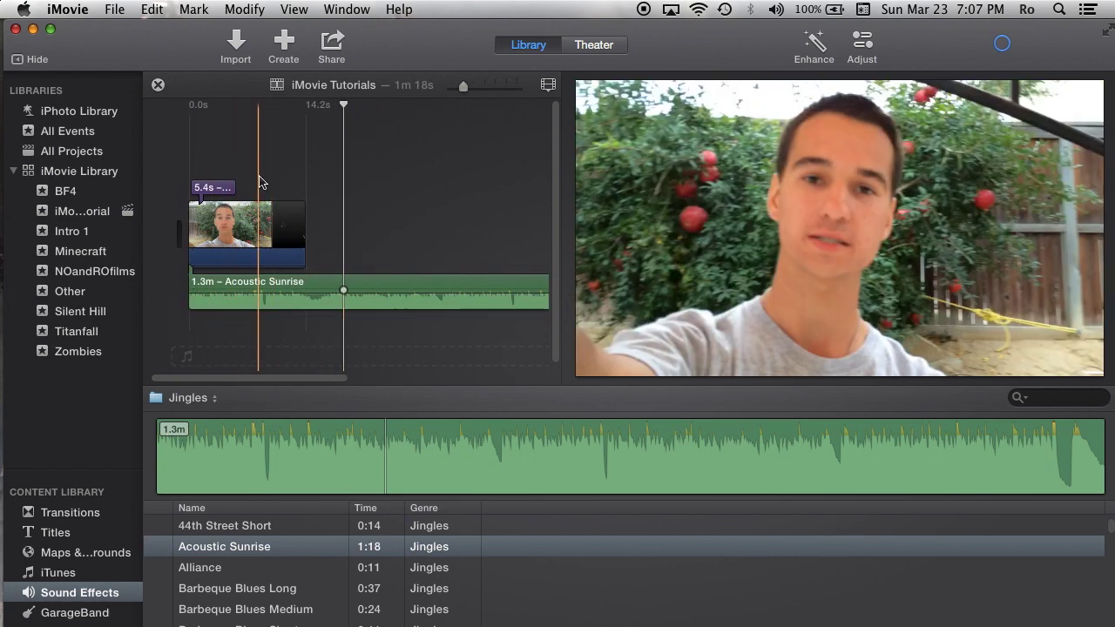
pyautogui.click(263, 224)
pyautogui.press('space')
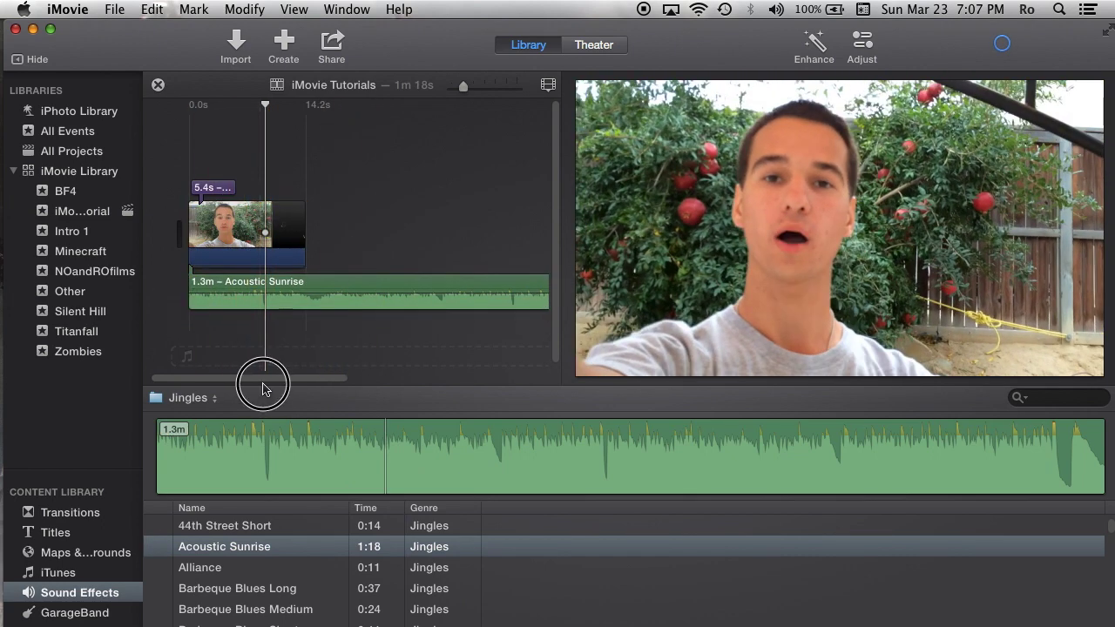
# Step: Split the Acoustic Sunrise music about 12.7 s from its start, beneath the second video clip
pyautogui.moveTo(262, 384); pyautogui.dragTo(343, 378)
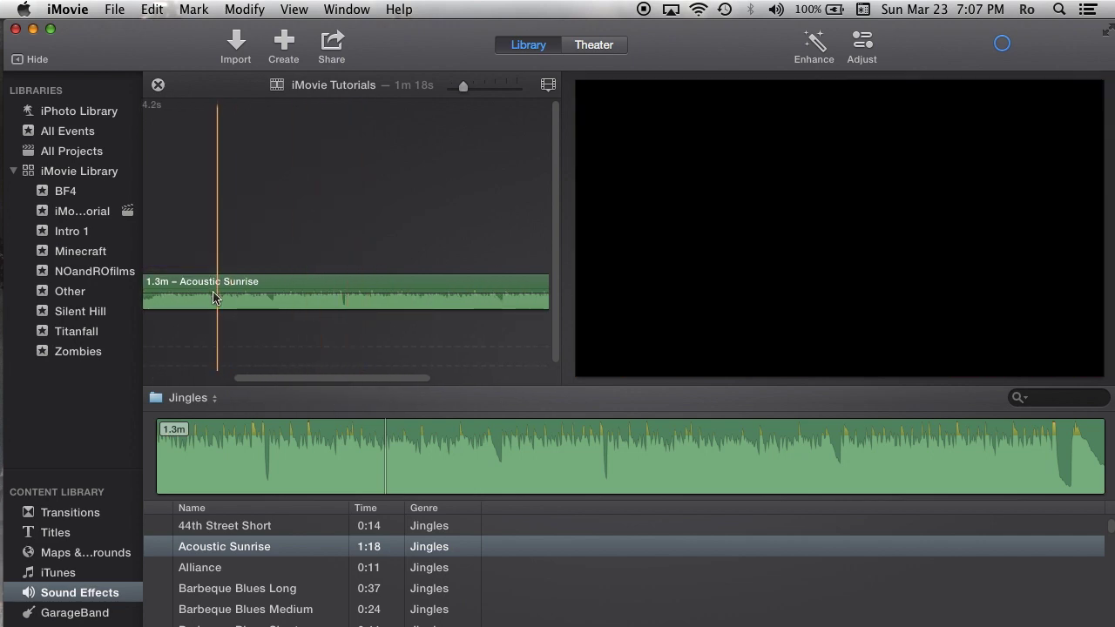
pyautogui.moveTo(334, 376); pyautogui.dragTo(172, 377)
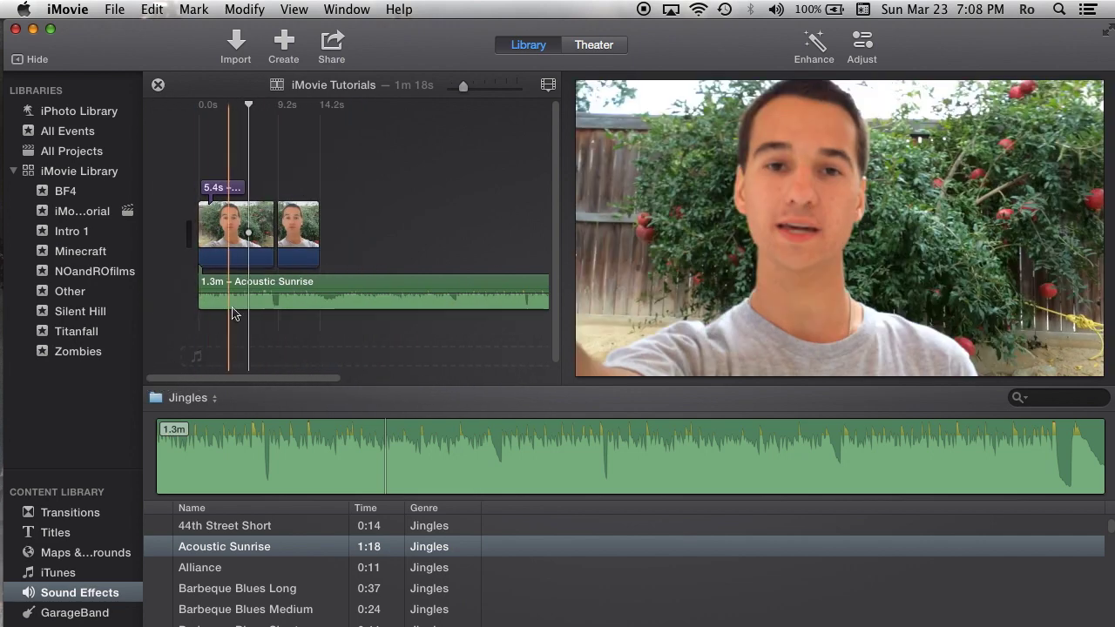
pyautogui.click(333, 288)
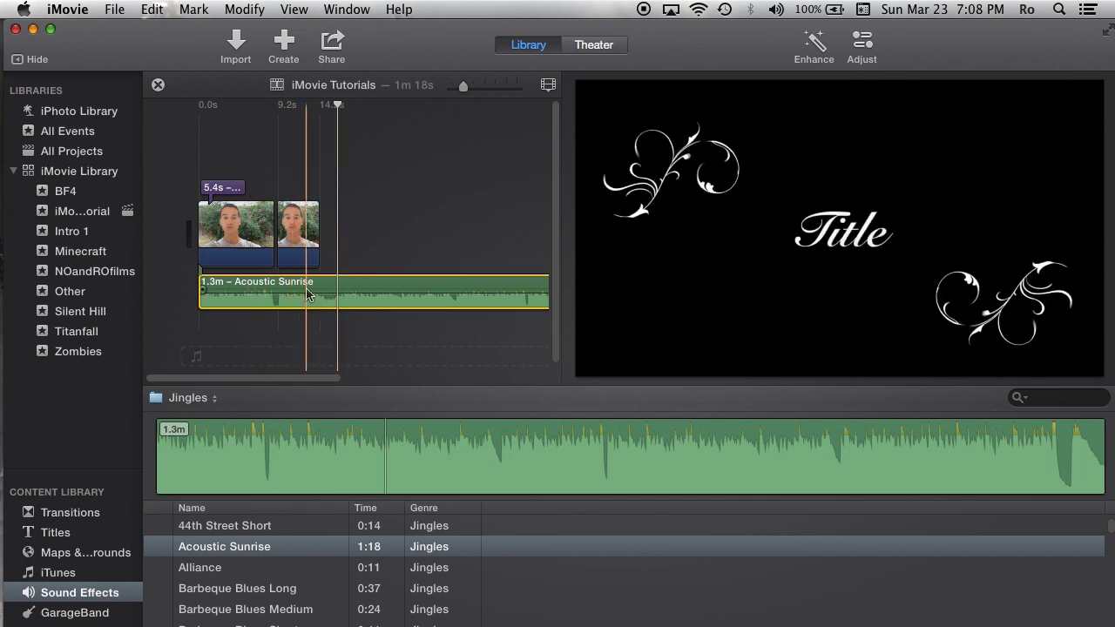
pyautogui.press('super+b')
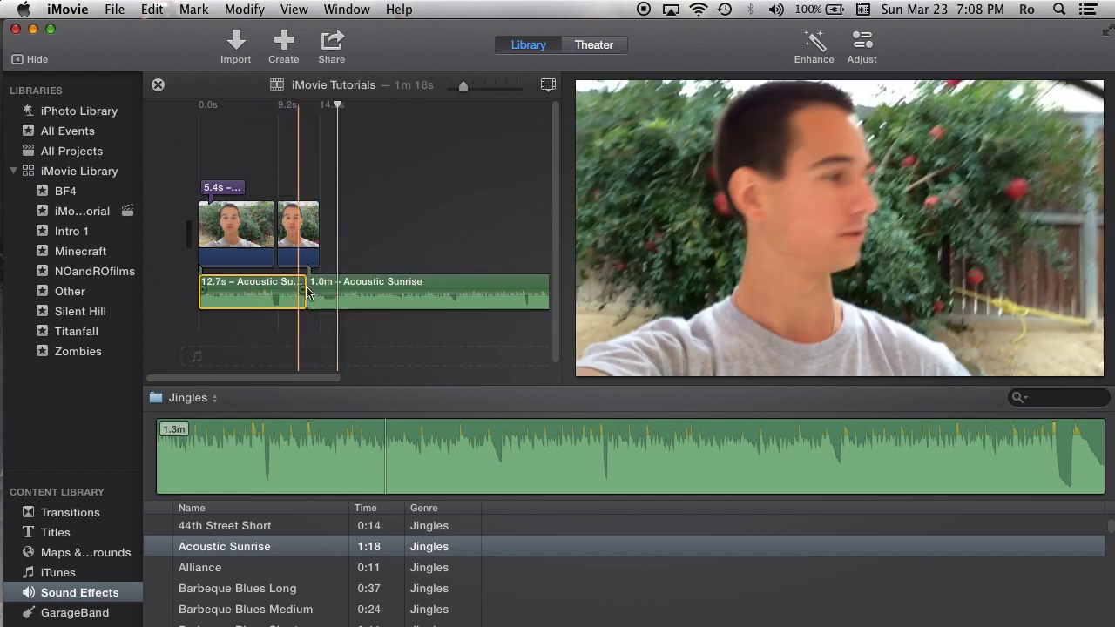
# Step: Try shifting the longer music section later to open a gap, and return it to directly follow the first section
pyautogui.moveTo(323, 288); pyautogui.dragTo(347, 288)
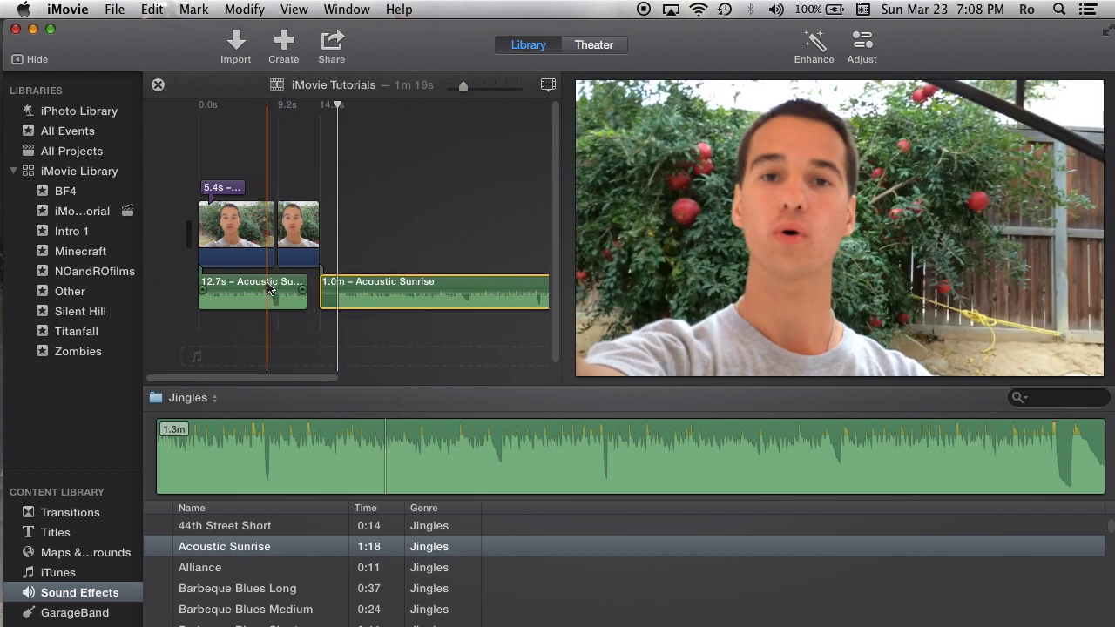
pyautogui.moveTo(355, 290); pyautogui.dragTo(347, 288)
pyautogui.click(369, 288)
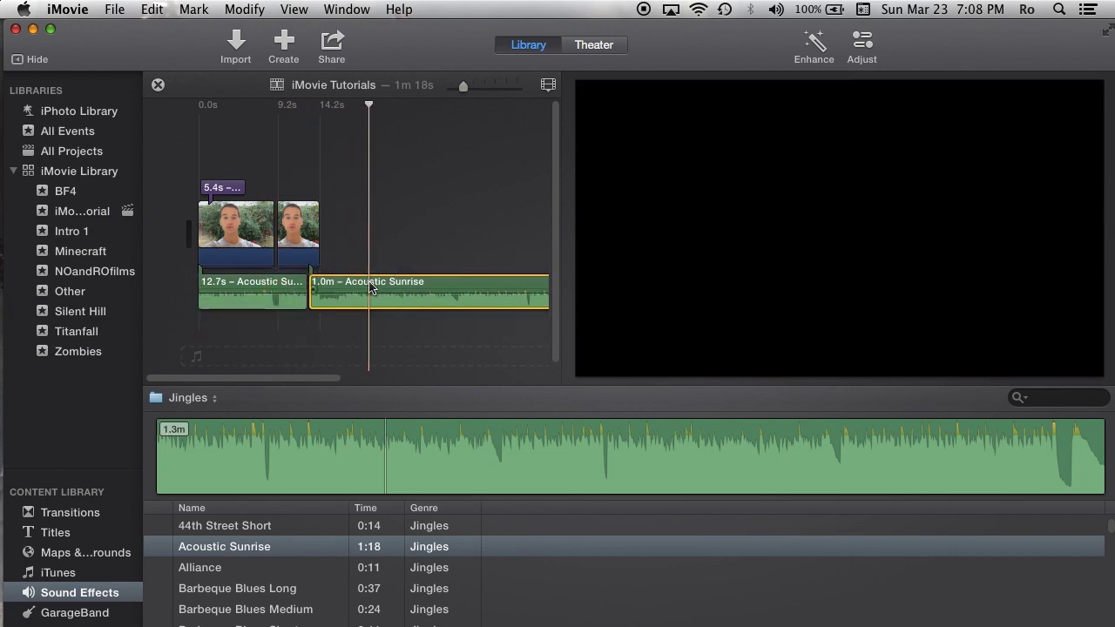
# Step: Select the two music sections and the video clips in turn to examine them as separate pieces
pyautogui.click(447, 280)
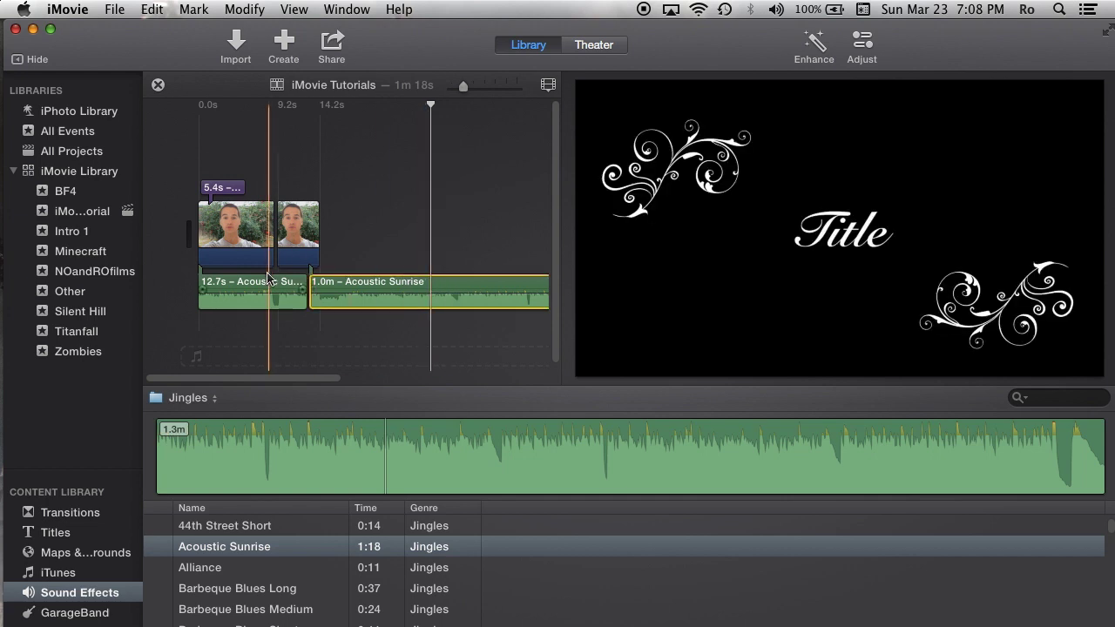
pyautogui.click(308, 230)
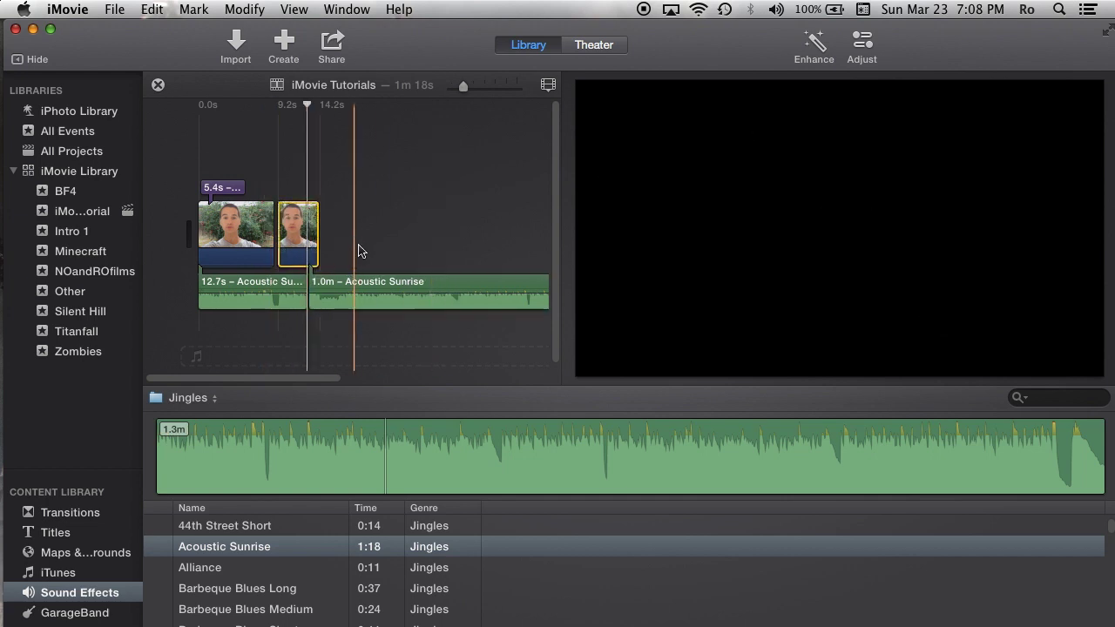
pyautogui.click(277, 292)
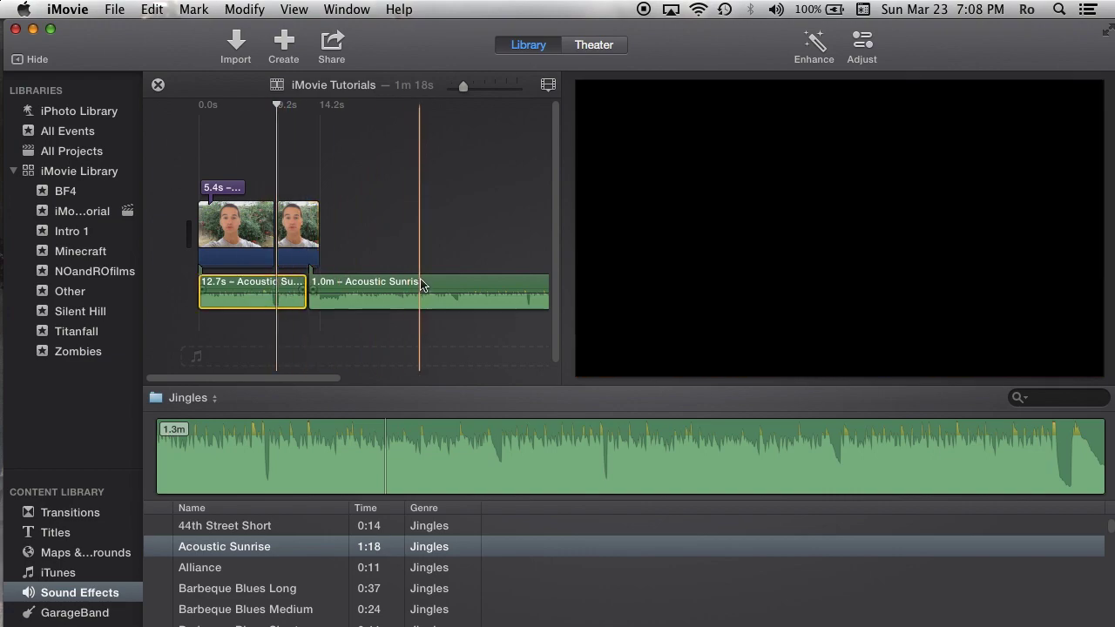
pyautogui.click(295, 231)
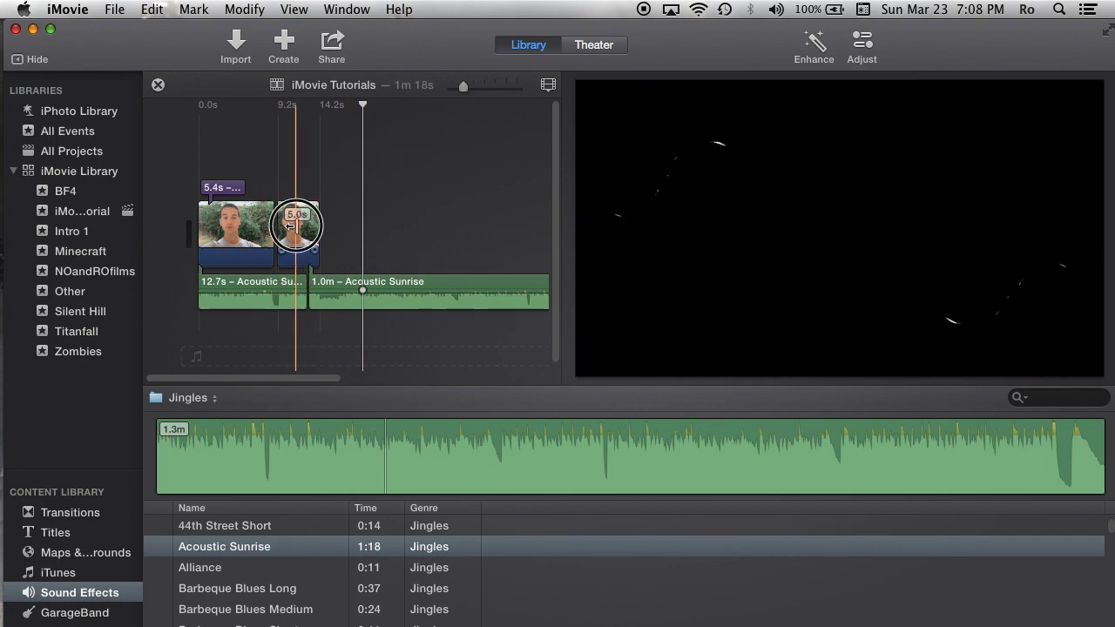
pyautogui.click(234, 231)
pyautogui.press('space')
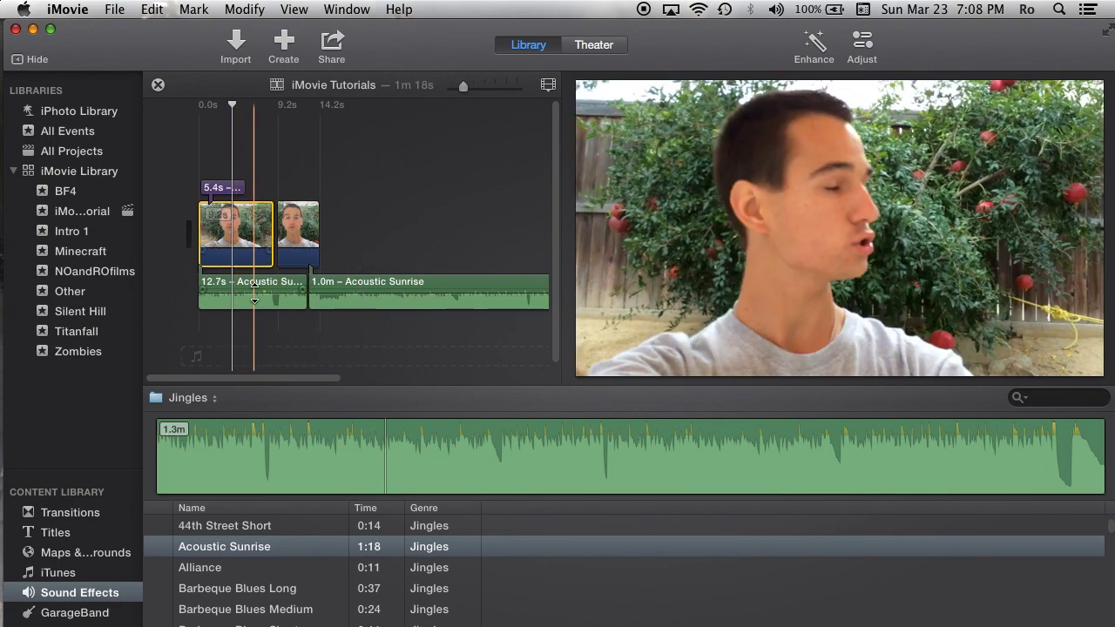
pyautogui.click(258, 290)
pyautogui.click(433, 288)
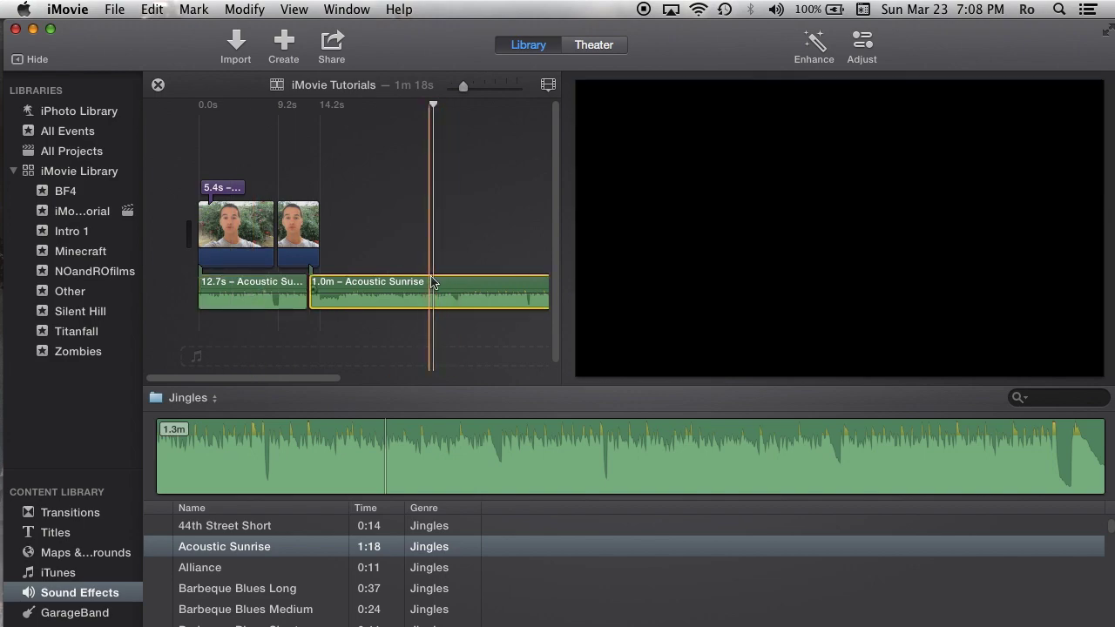
# Step: Split the first music section again at about 6.6 s and select the resulting middle piece
pyautogui.click(244, 289)
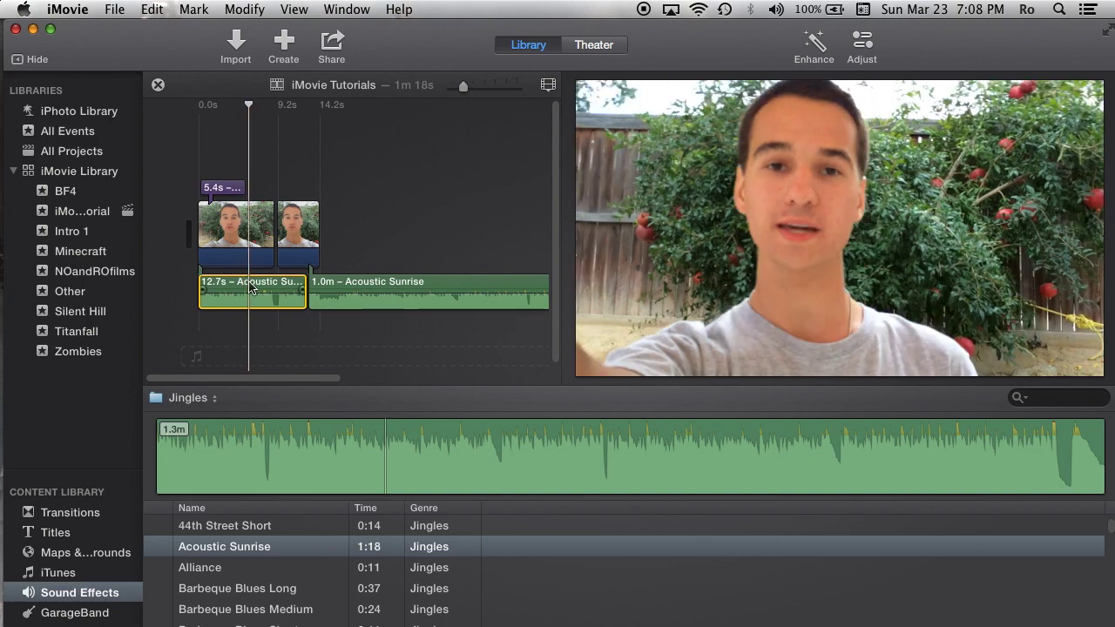
pyautogui.click(253, 252)
pyautogui.click(254, 287)
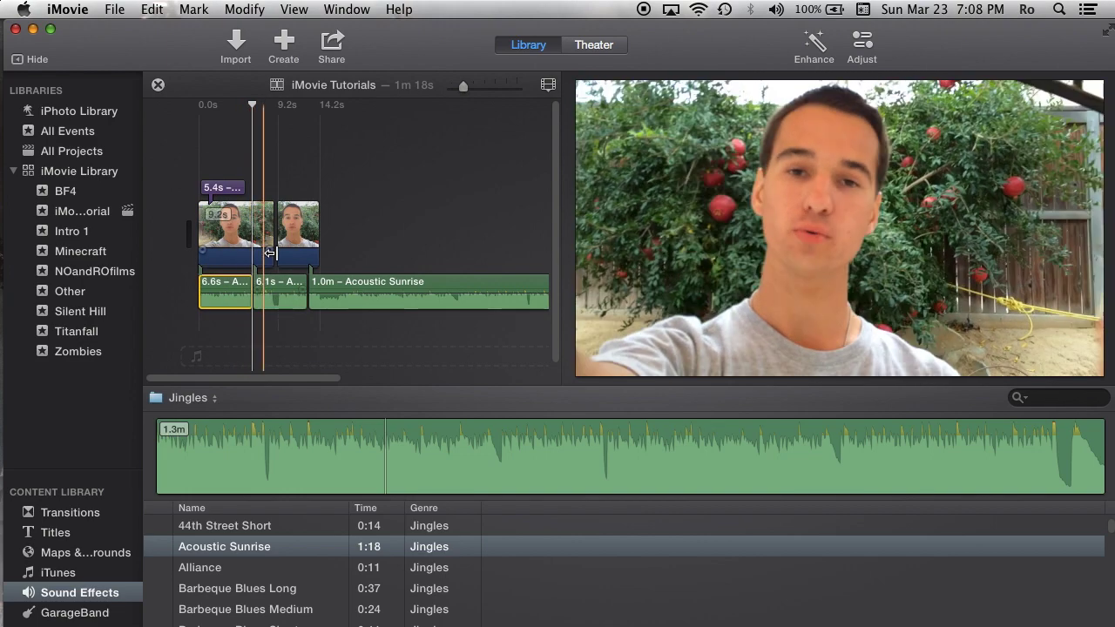
pyautogui.click(271, 281)
pyautogui.moveTo(271, 280); pyautogui.dragTo(273, 282)
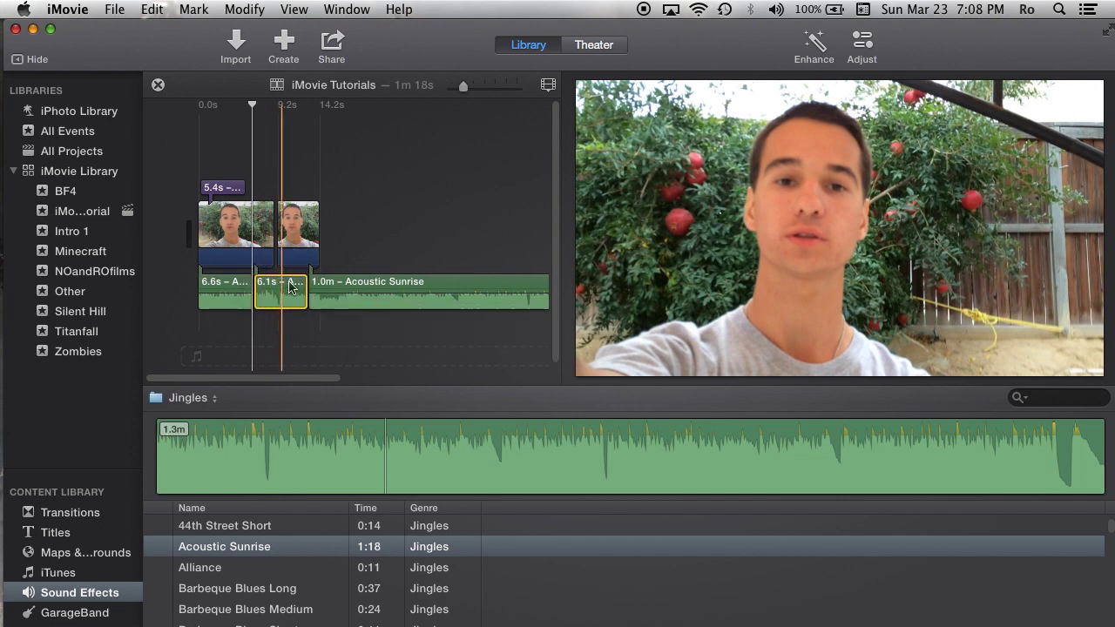
# Step: Clear the clip selection and view the frames at the start of the second video clip and under the opening title
pyautogui.click(361, 225)
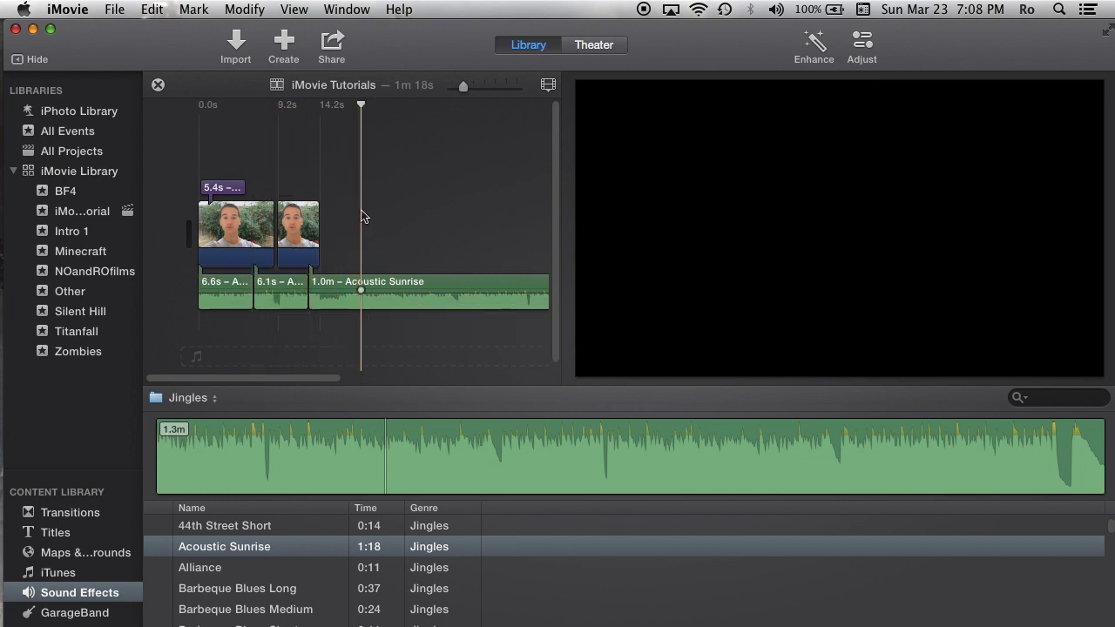
pyautogui.click(281, 172)
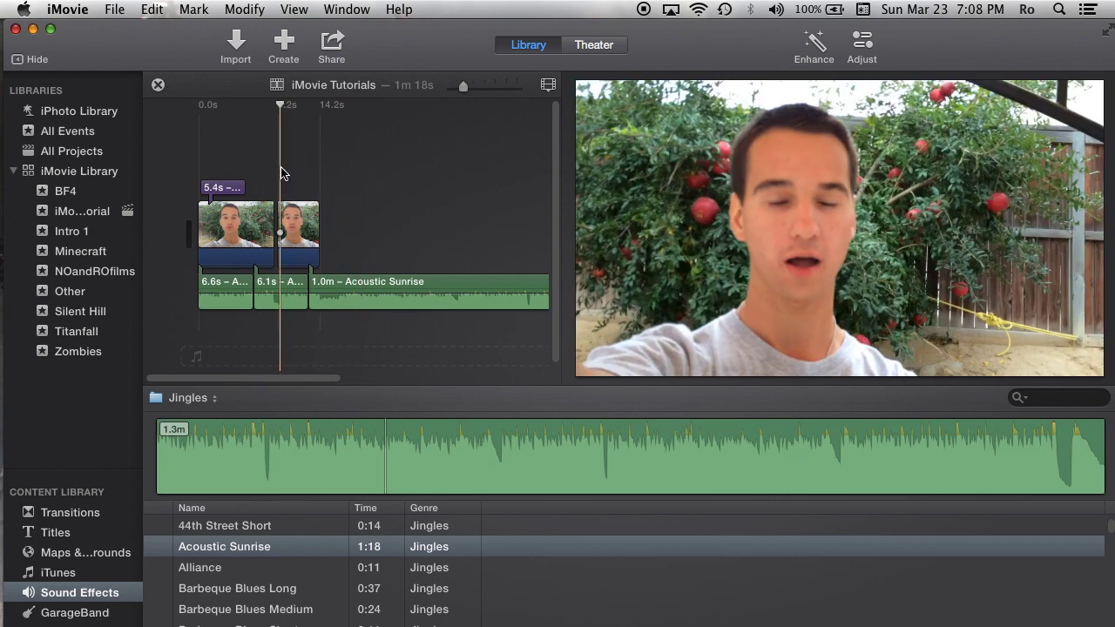
pyautogui.click(222, 161)
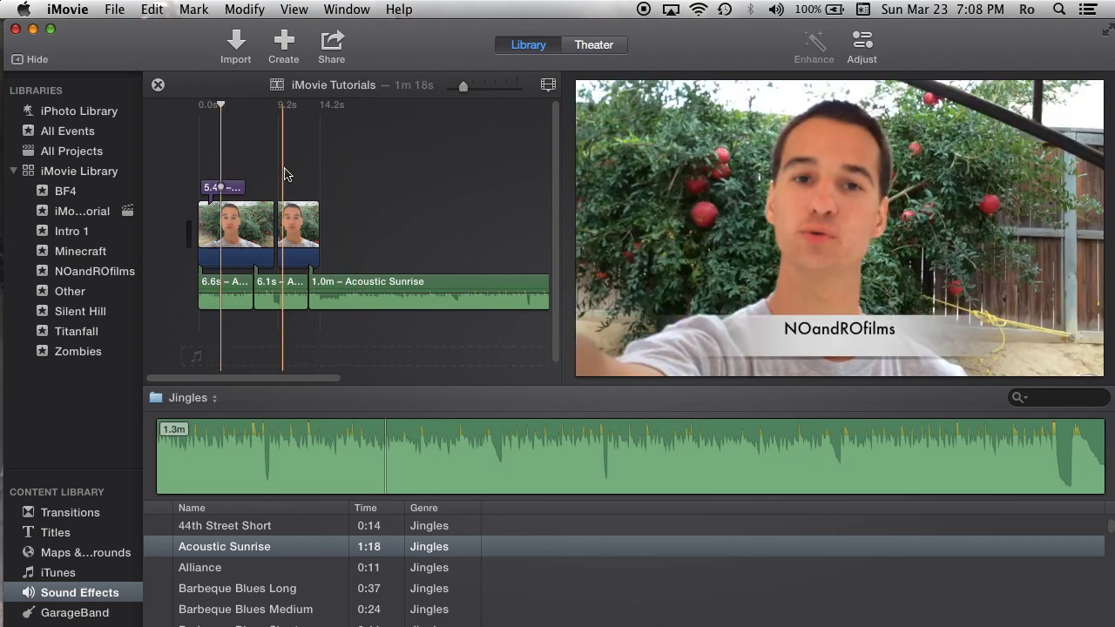